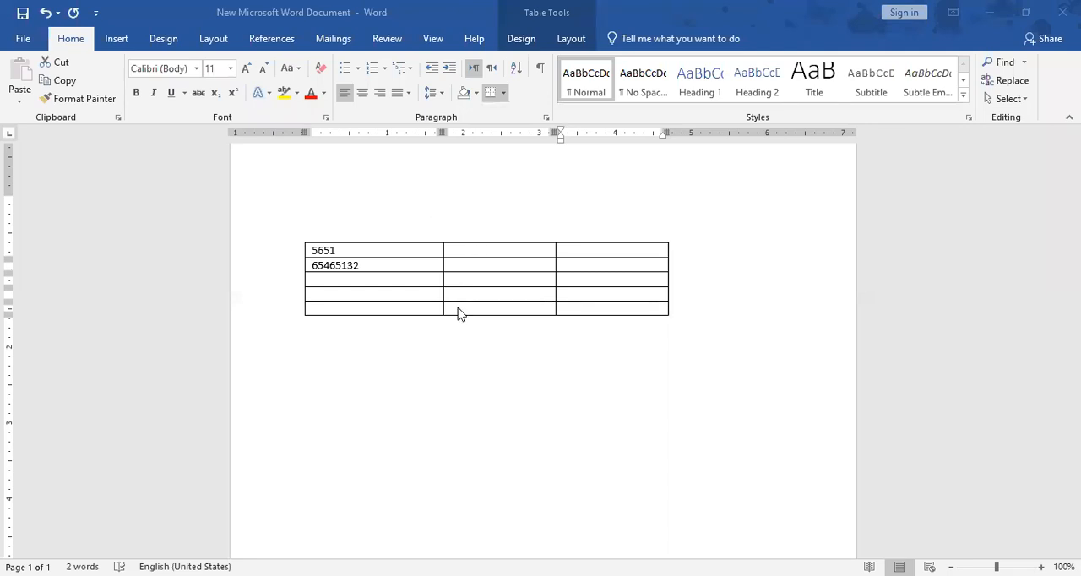
- Change the document's paper size to Letter (8.5" x 11") and save the document
scroll(474, 366, up, 1)
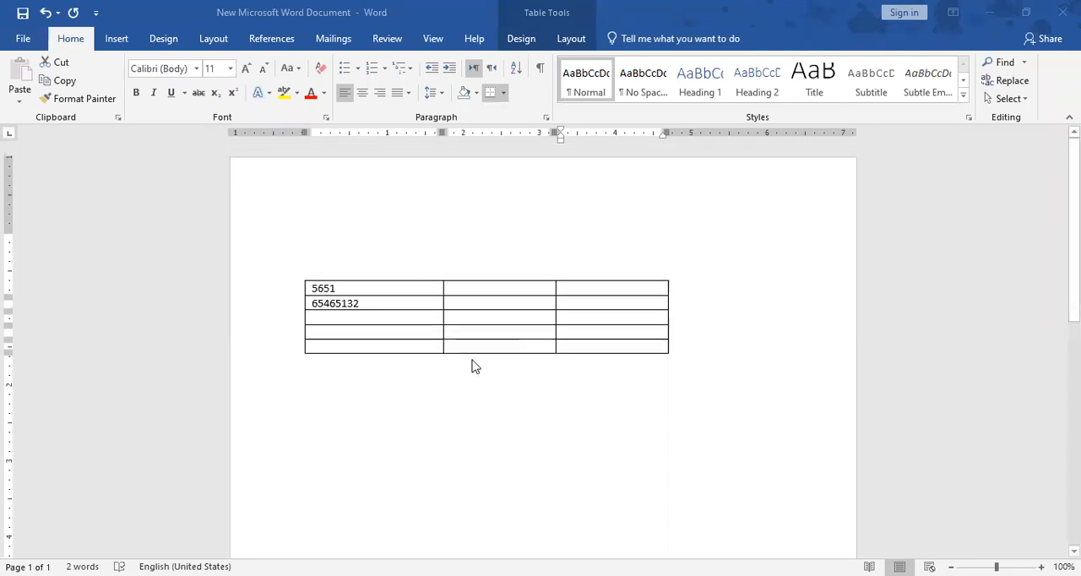
click(216, 39)
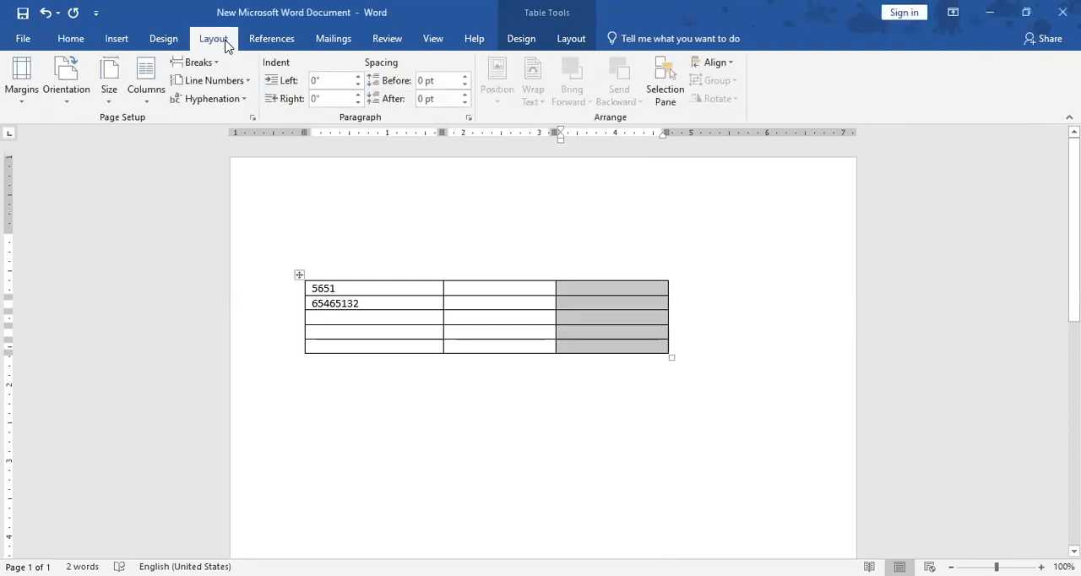
click(540, 433)
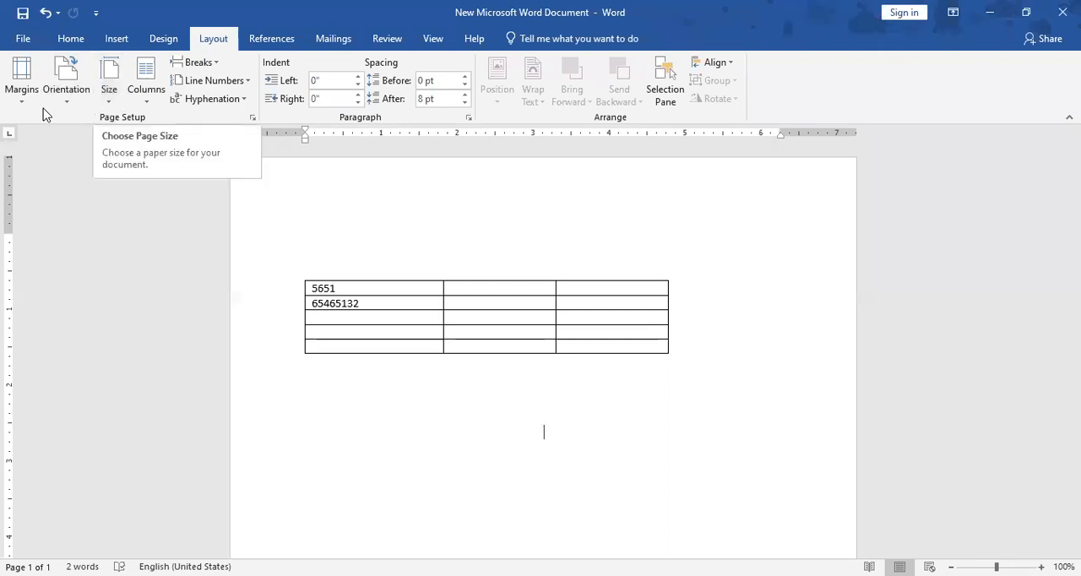
click(116, 107)
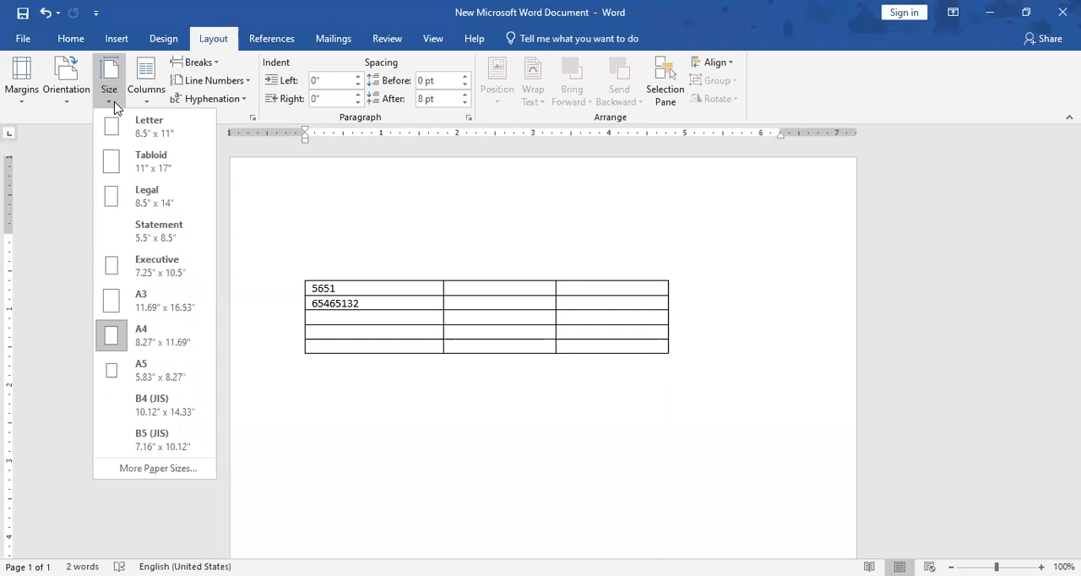
click(163, 144)
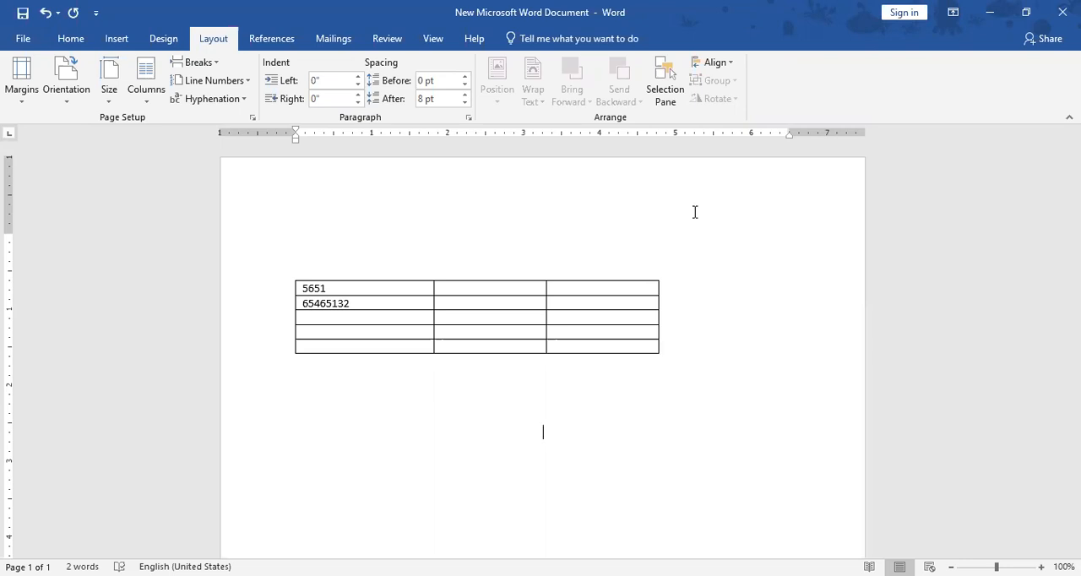
key(ctrl+s)
- Set the document's paper size to A4 (8.27" x 11.69")
click(124, 42)
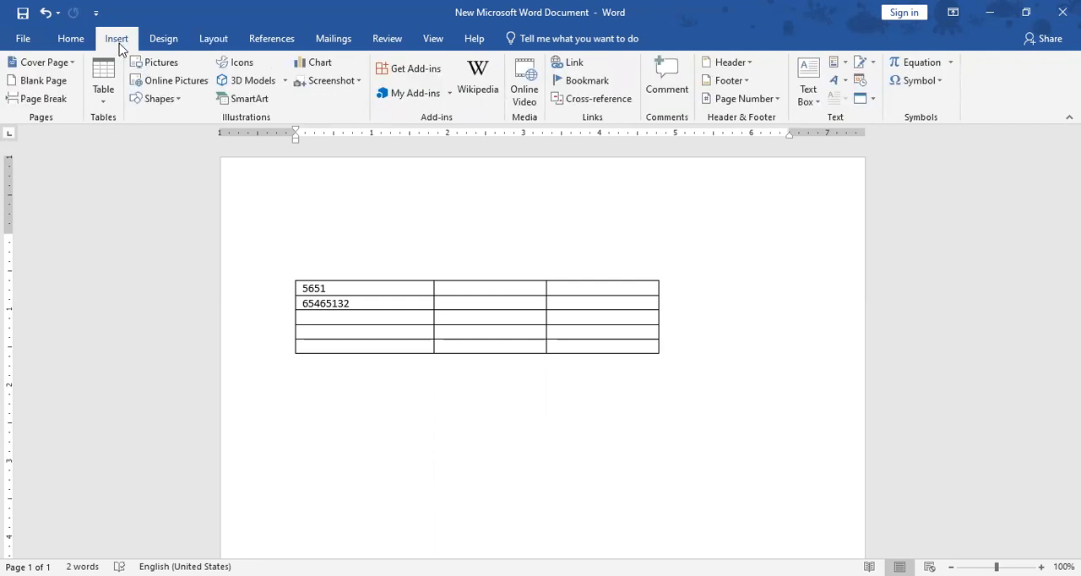
click(205, 42)
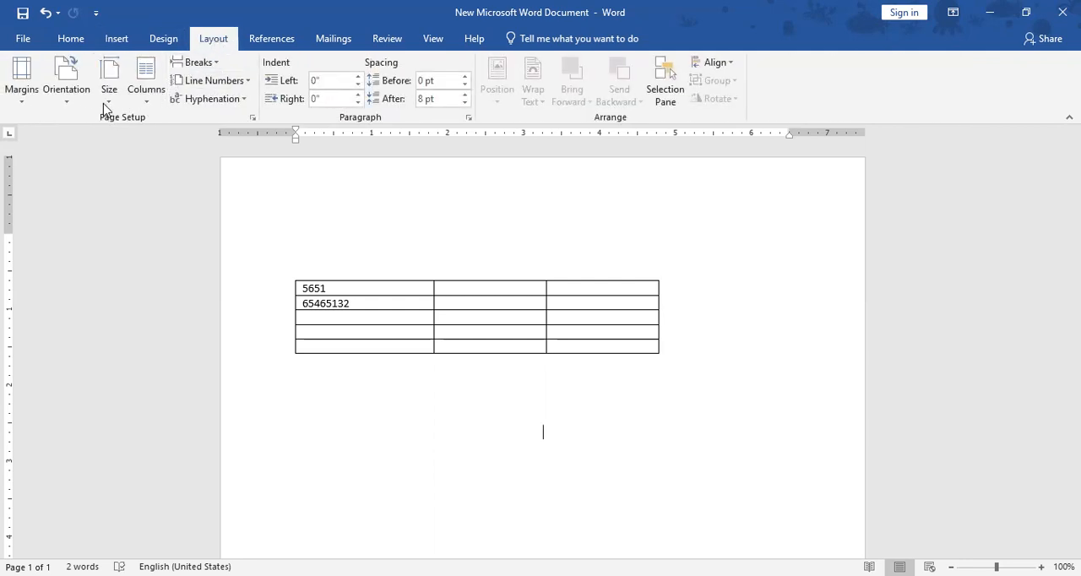
click(106, 105)
click(165, 340)
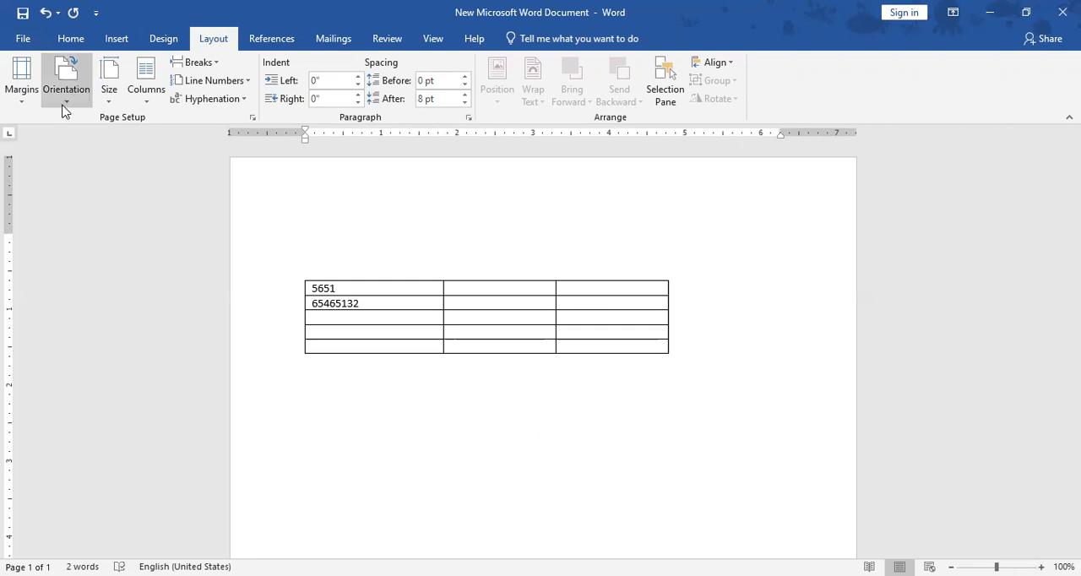
- Apply custom page margins with the right margin set to 0"
click(24, 99)
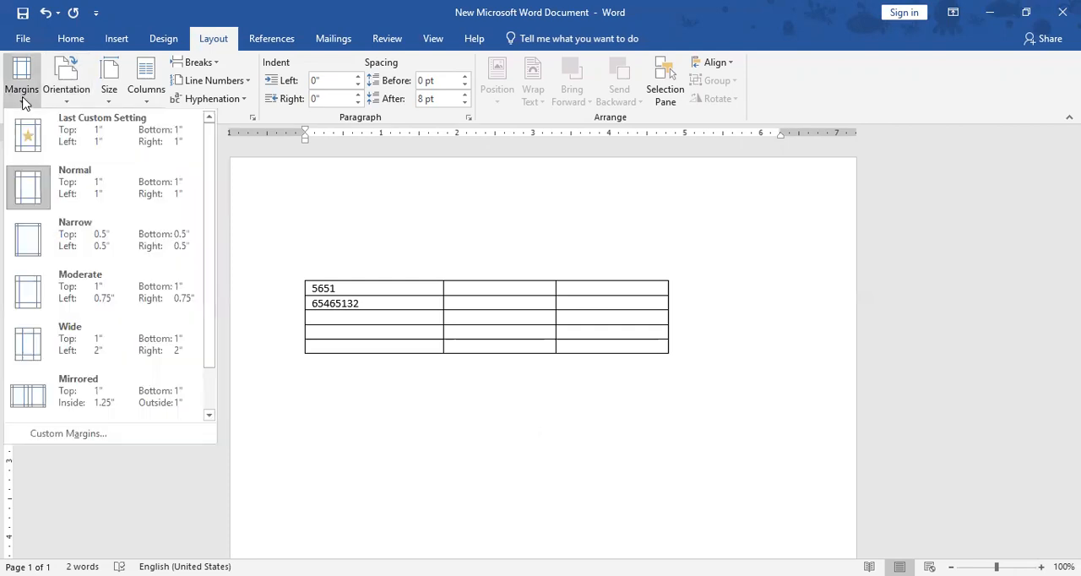
click(76, 434)
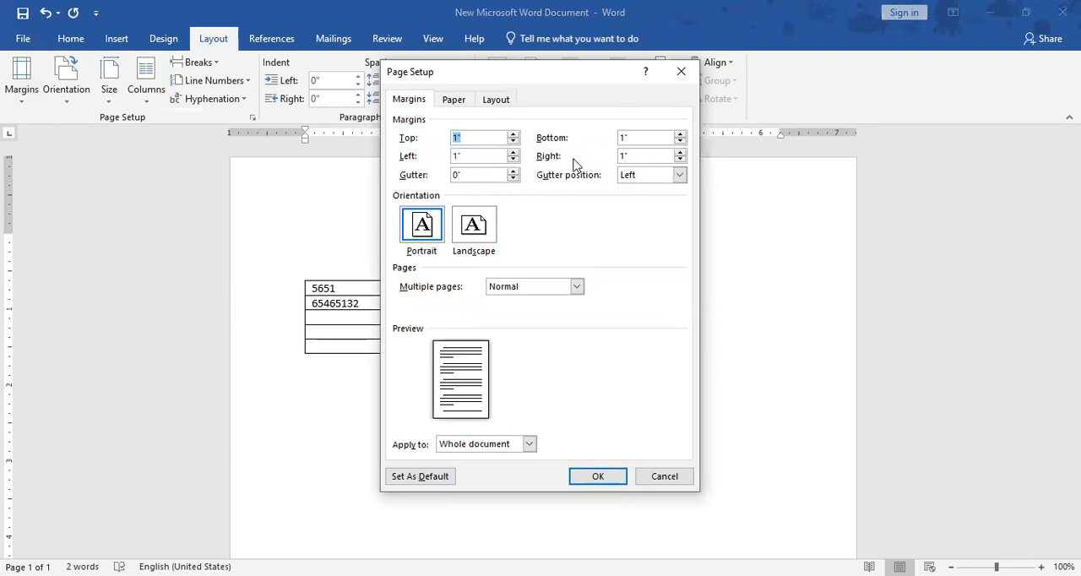
click(681, 160)
click(681, 160)
click(680, 161)
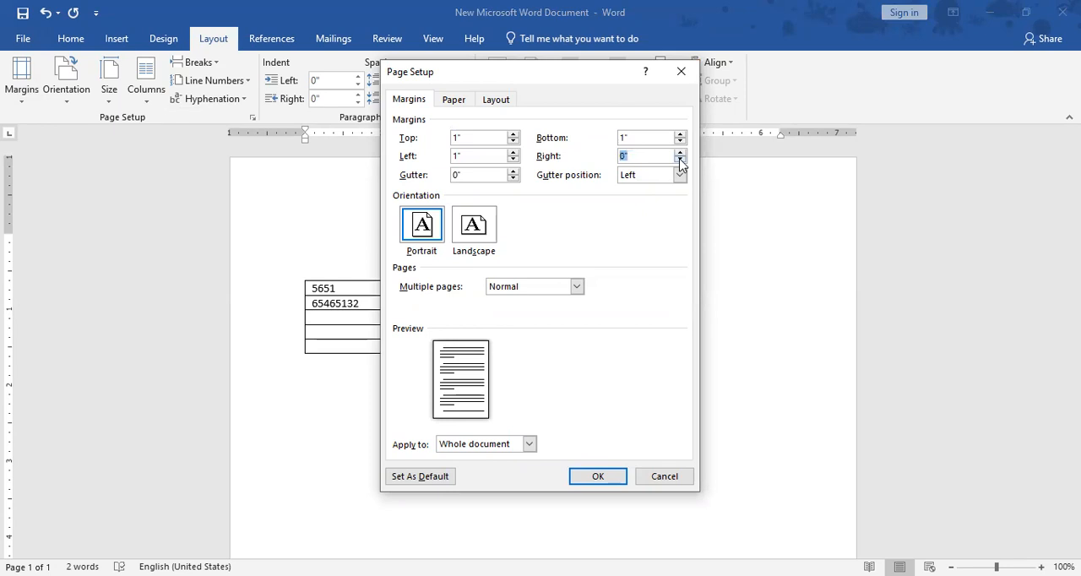
click(599, 477)
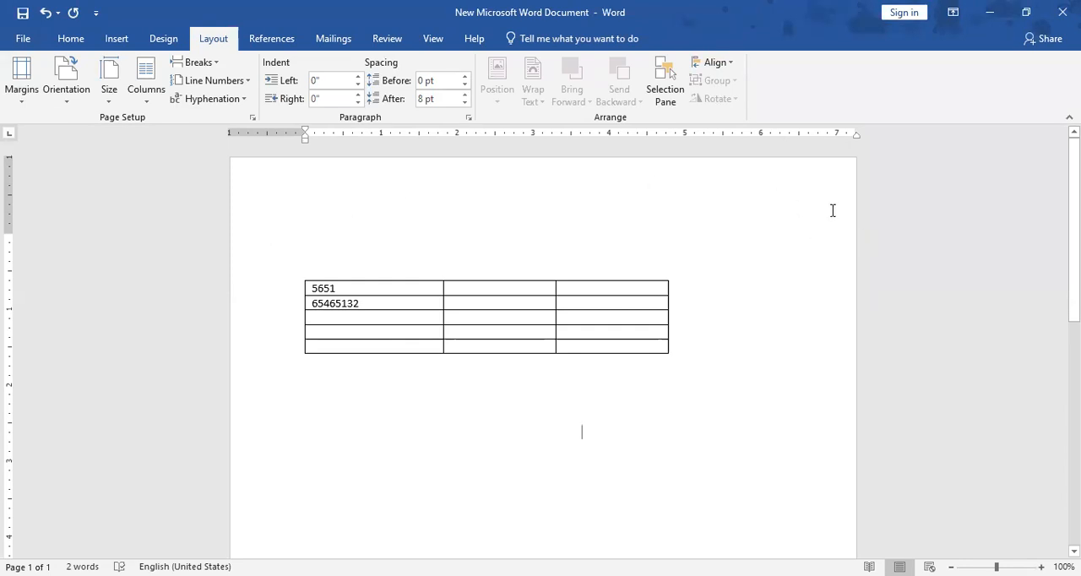
- Fill just over four lines above the table with an unbroken string of repeated j, l and p characters
click(860, 253)
text(jjjjjjjjjjjjjjjjjjjj)
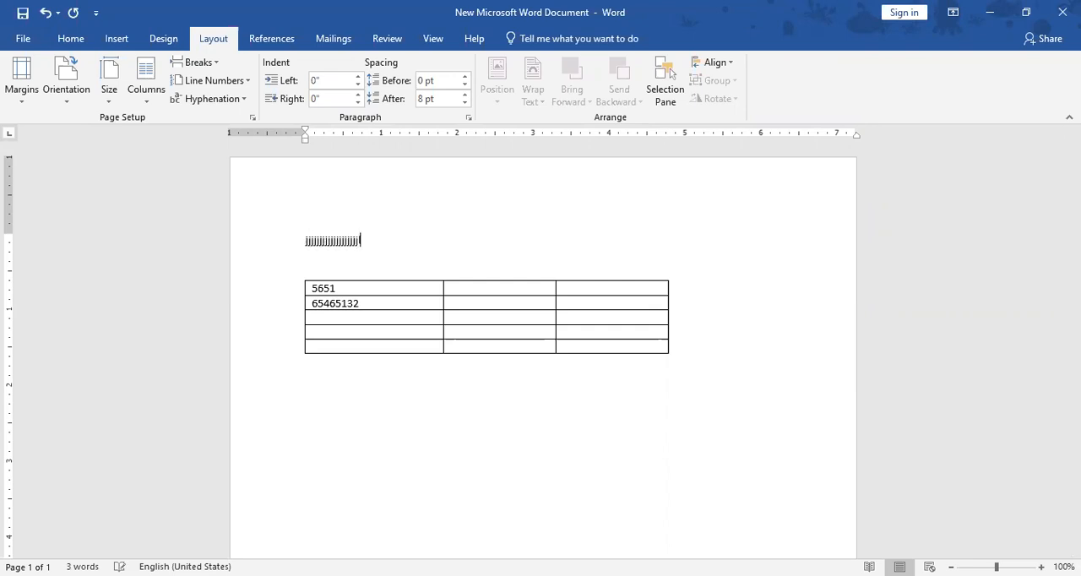
text(lllllllllllllllllllllllllllllllllllllllllllllllllllllllll)
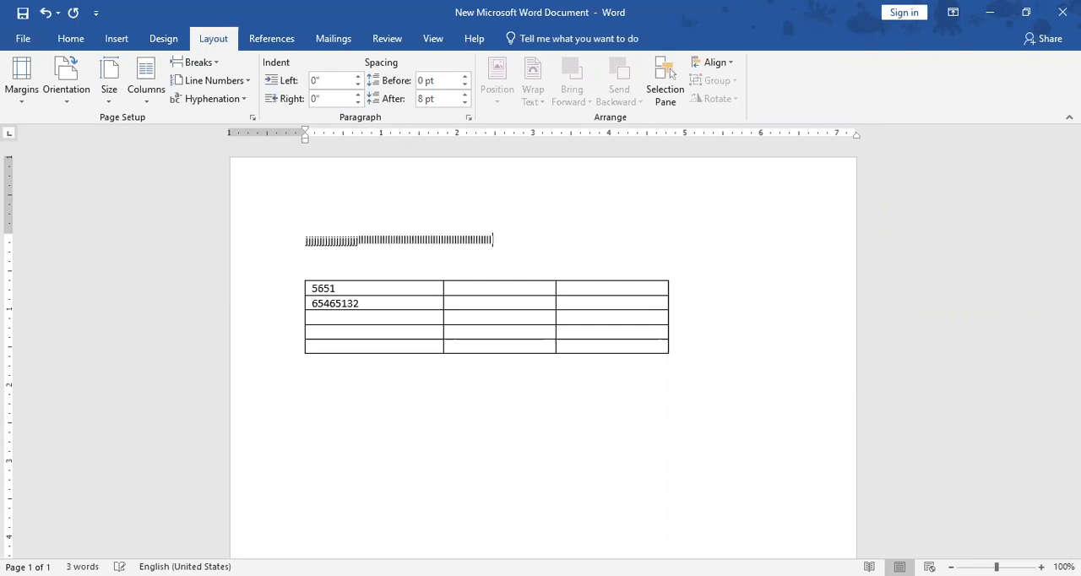
text(llllllllllllllllpppppppppppppppppppppppppppppppp)
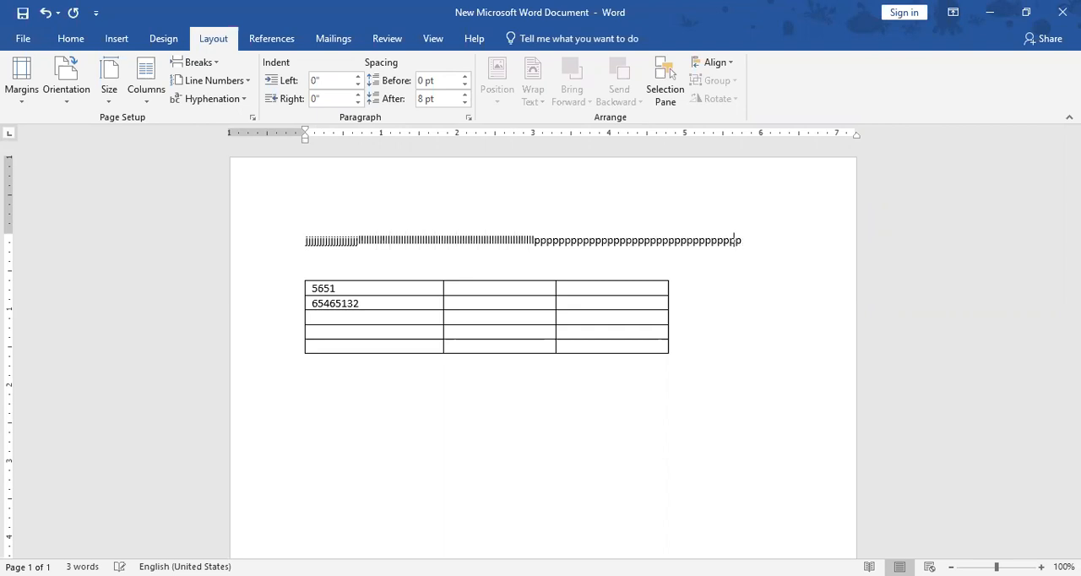
text(ppppppppppppppppppppppppp)
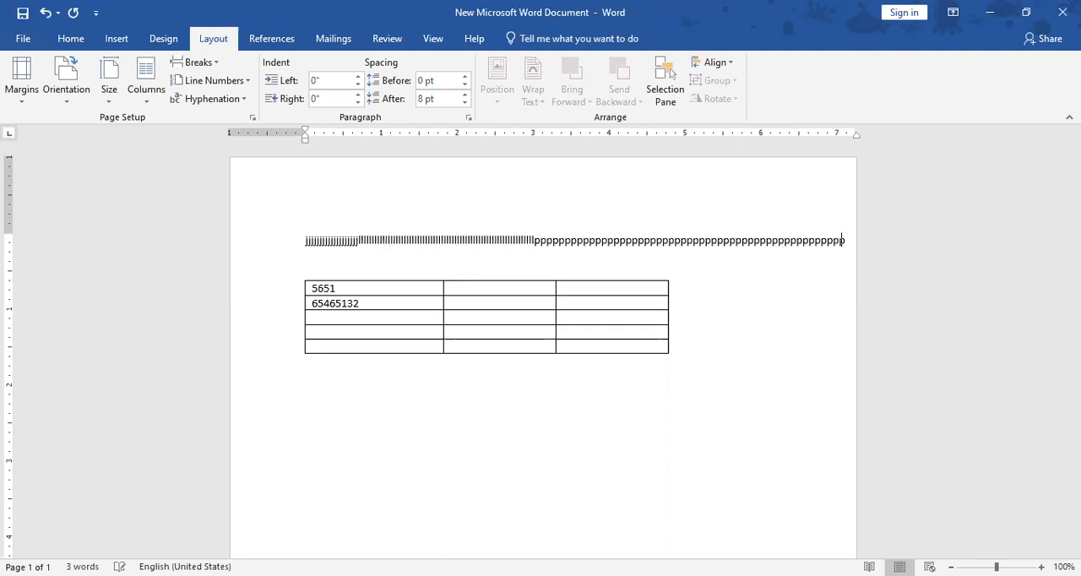
text(ppppppppppppppppppp)
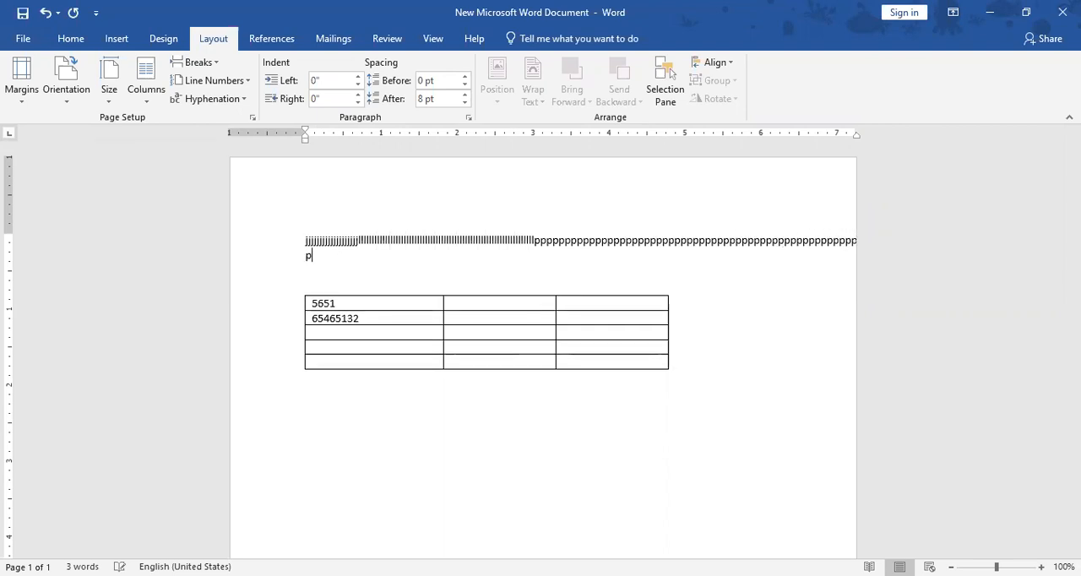
text(pppppppppppppppppppppppppppppppppppp)
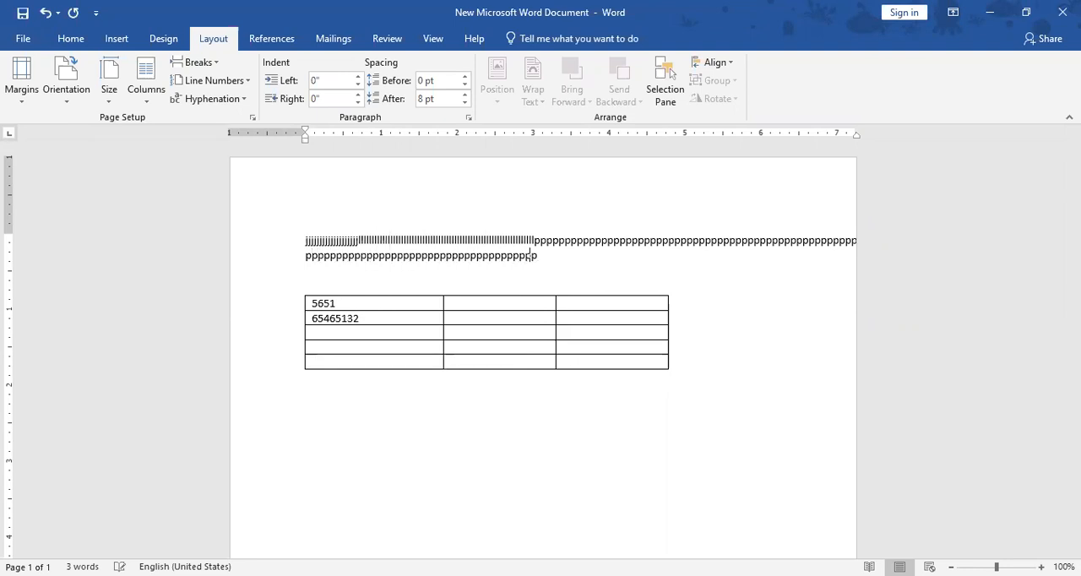
text(pppppppppppppppppppppppppppppppppppppppppppppppppppppppppppppppppppppppppppppppppppppppppp)
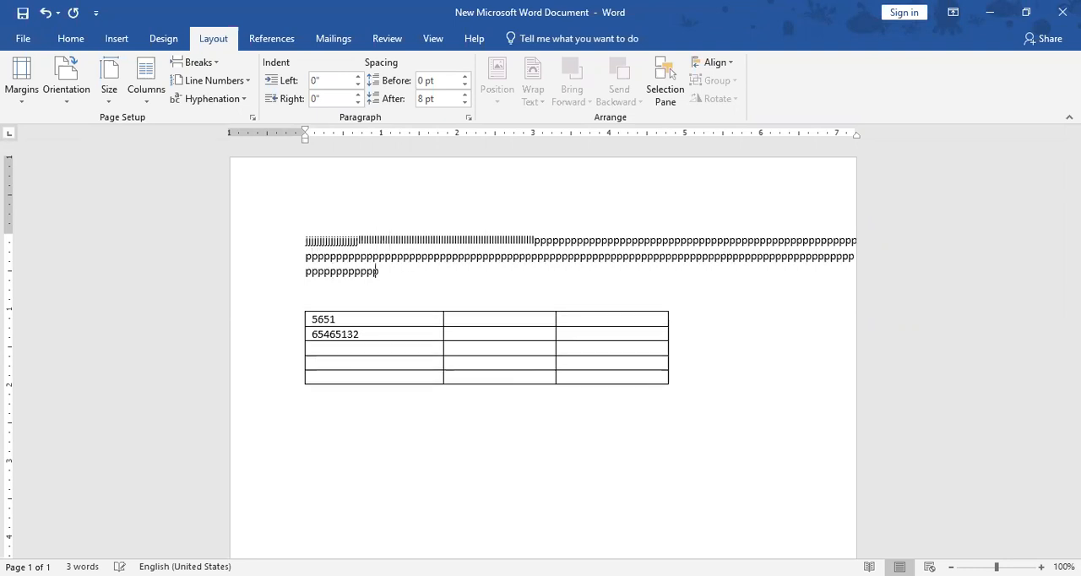
text(ppppppppppppppppppppppppppppppppppppppppppppppppppppppppppppppp)
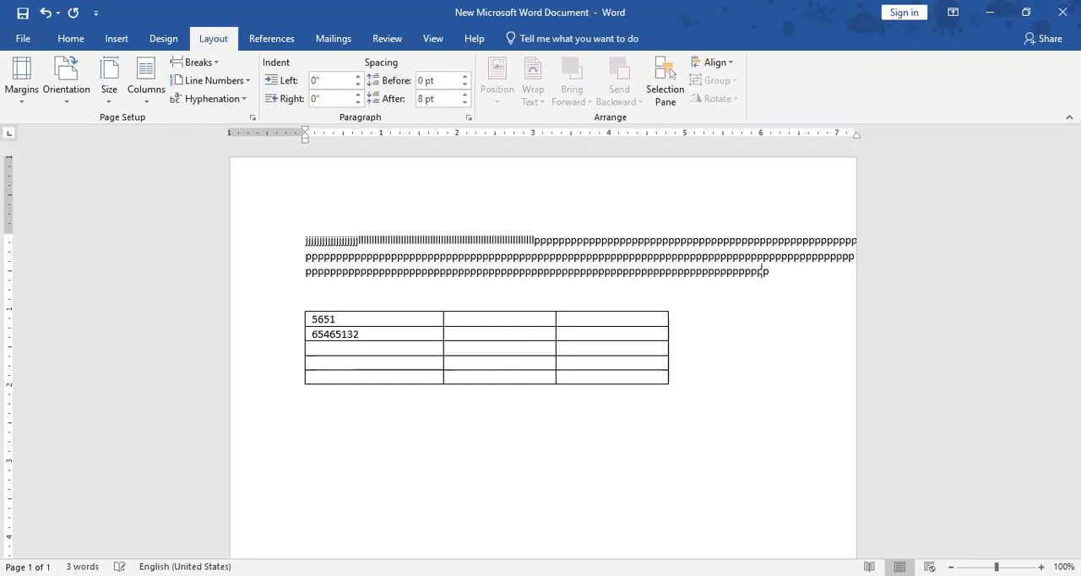
text(pppppppppppppppppppppppppppppppppppppppppppppppppppppppppppp)
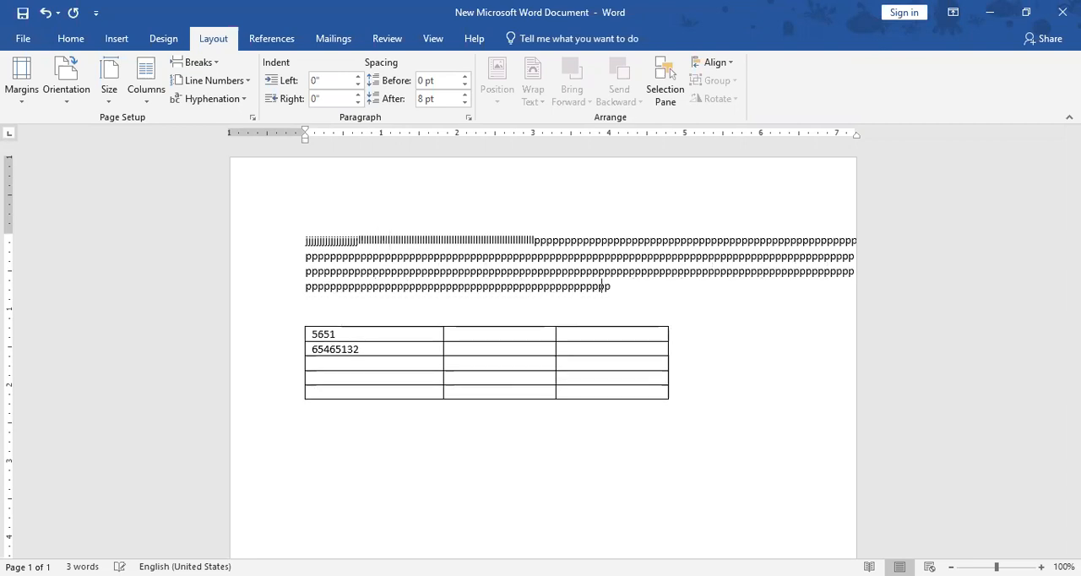
text(ppp)
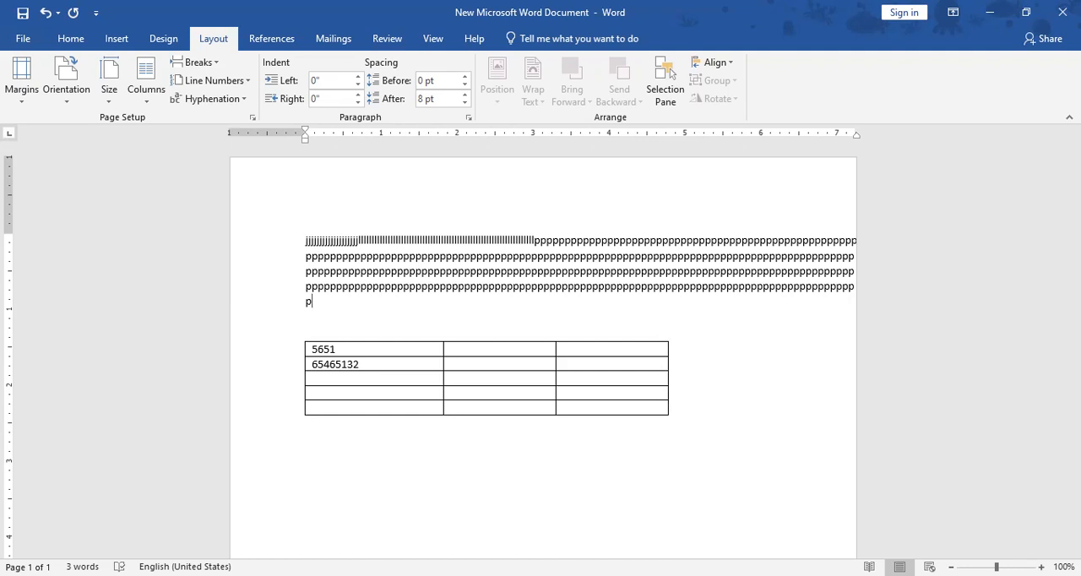
- Apply the Normal margin preset, with 1" on every side of the page
click(59, 103)
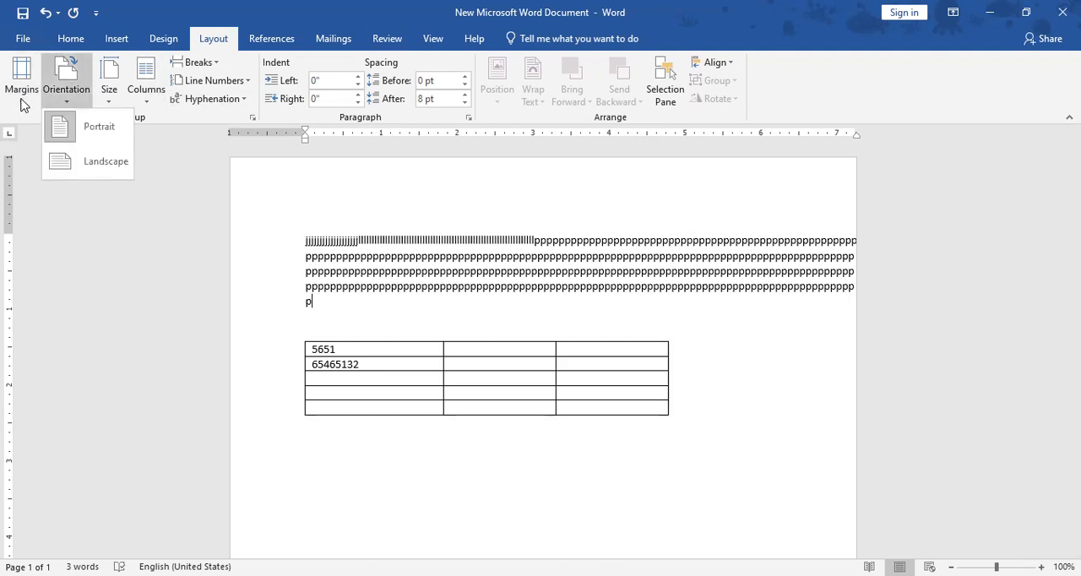
click(22, 97)
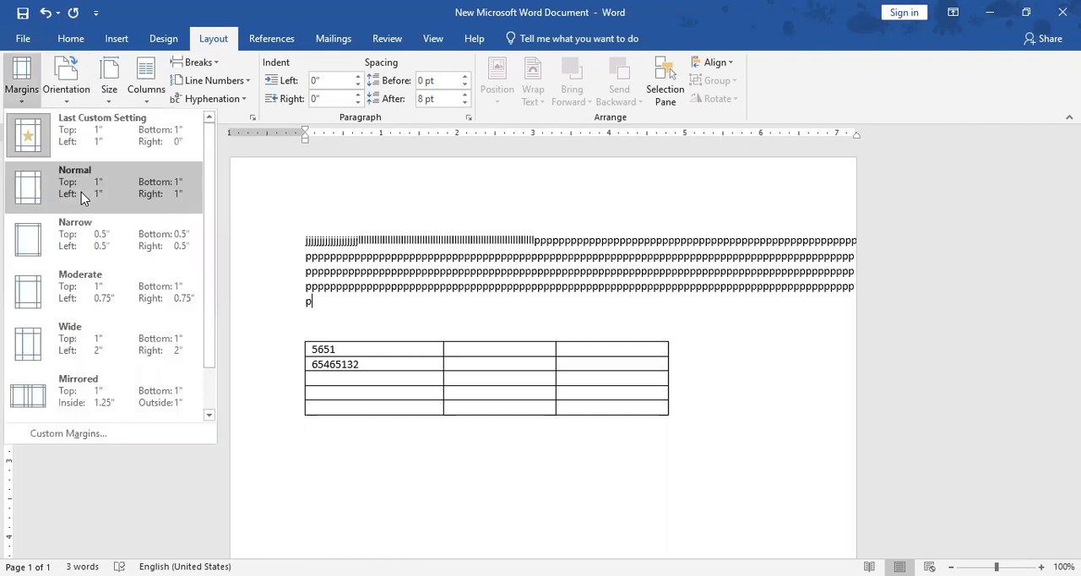
click(82, 192)
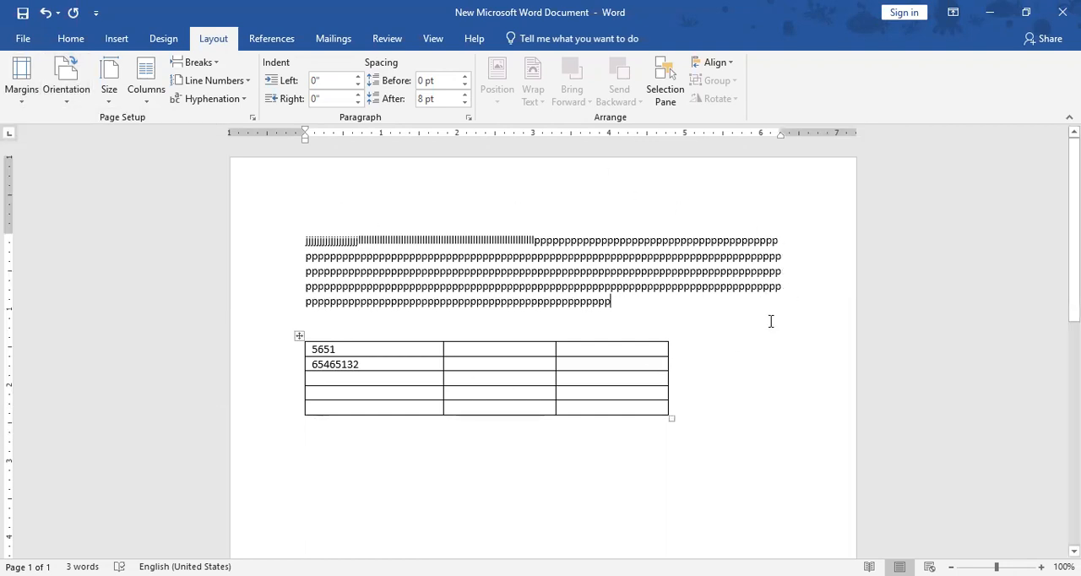
scroll(777, 442, down, 1)
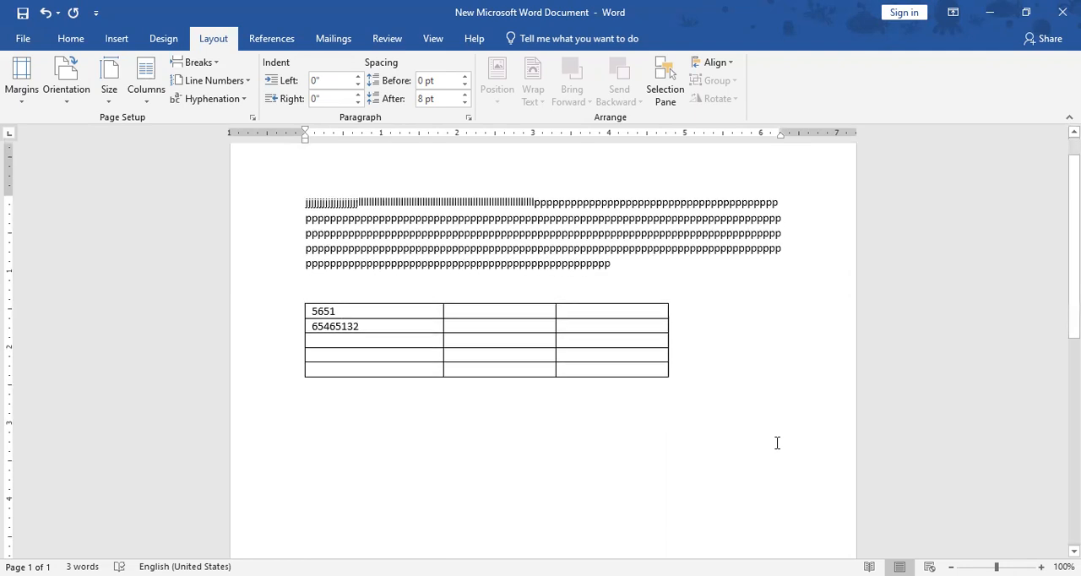
- Change the page orientation to Landscape
click(72, 105)
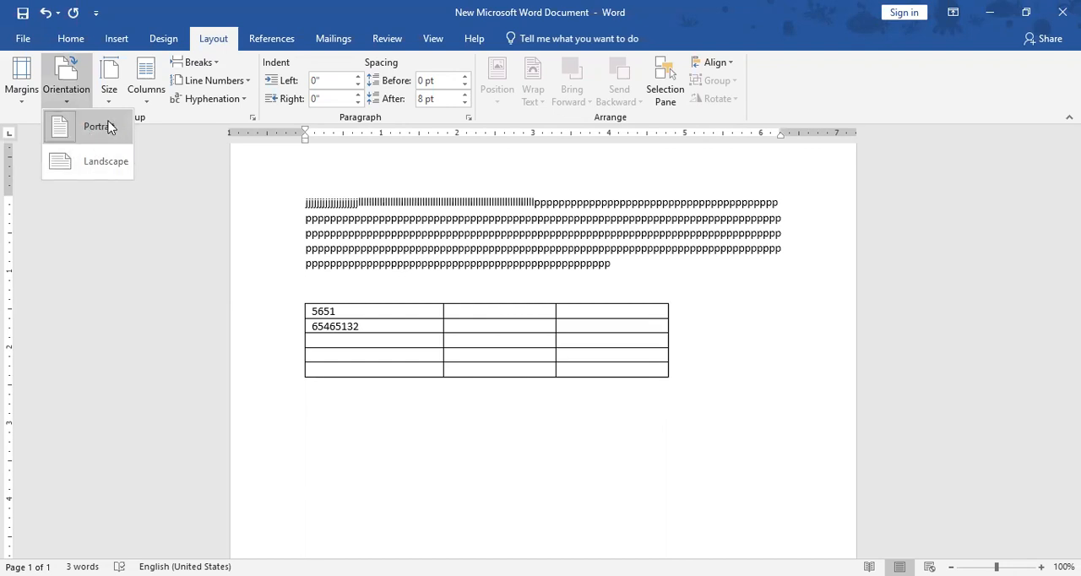
click(798, 321)
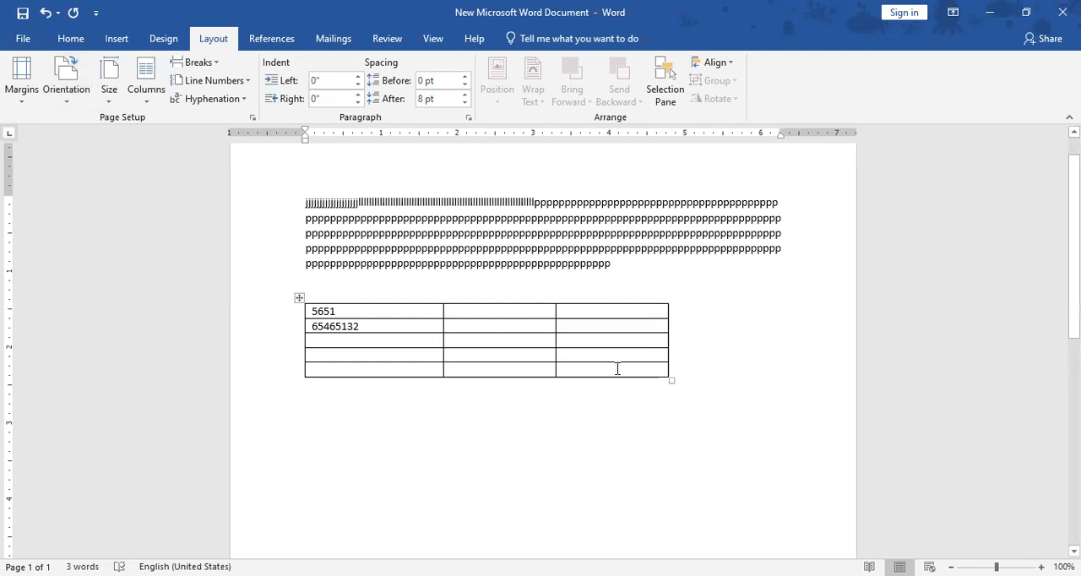
click(68, 103)
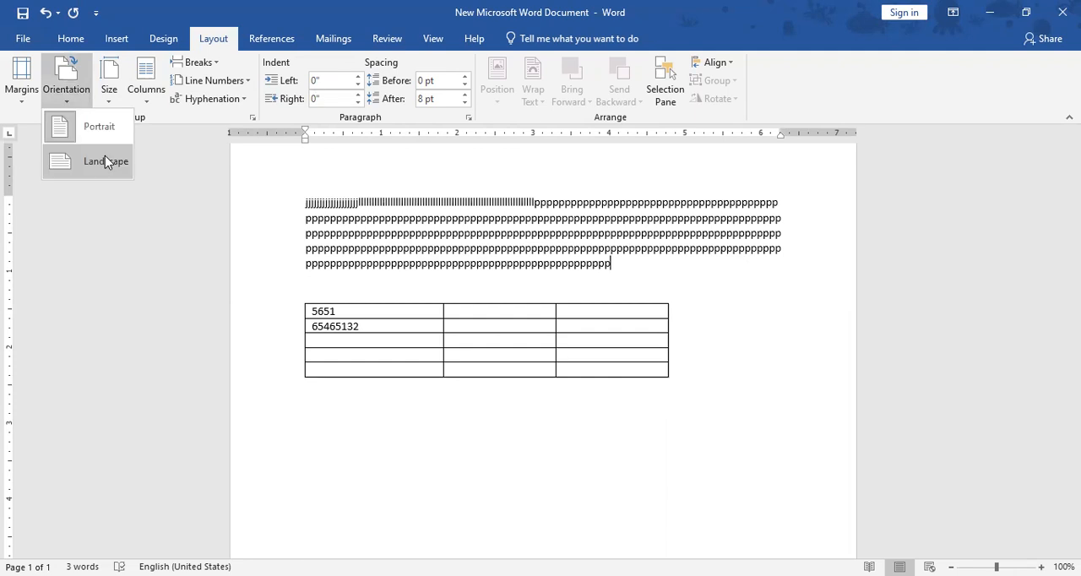
click(104, 155)
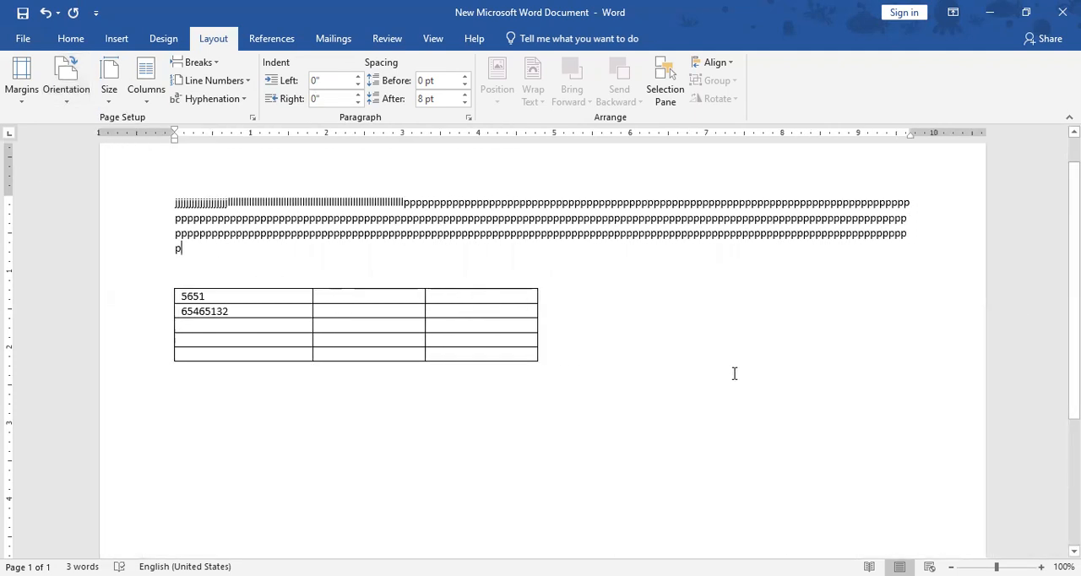
- Delete the whole table below the paragraph of repeated characters
scroll(734, 373, down, 5)
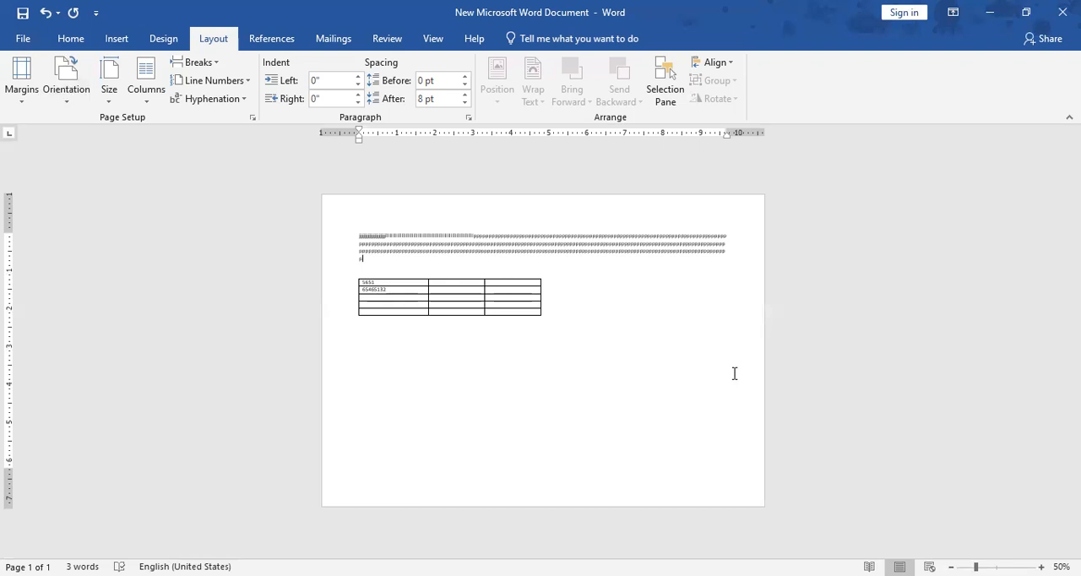
scroll(734, 374, up, 1)
scroll(734, 374, up, 2)
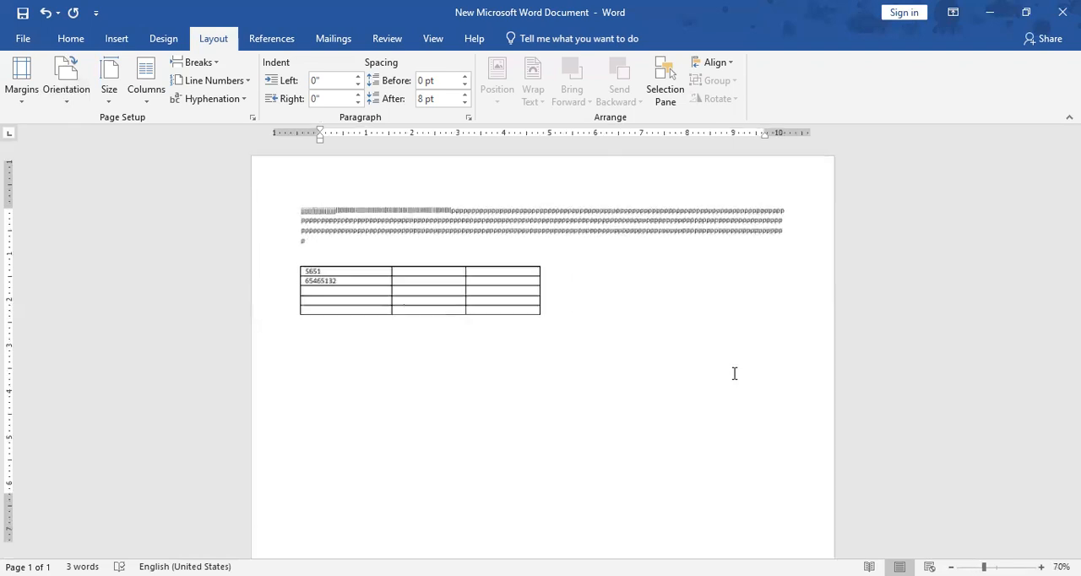
scroll(734, 374, up, 1)
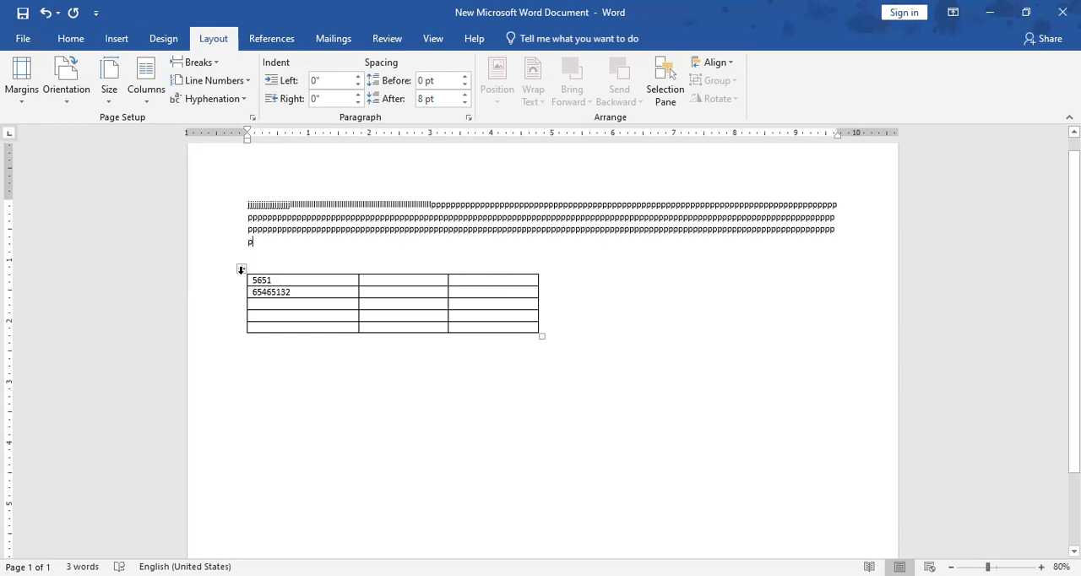
click(240, 269)
key(BackSpace)
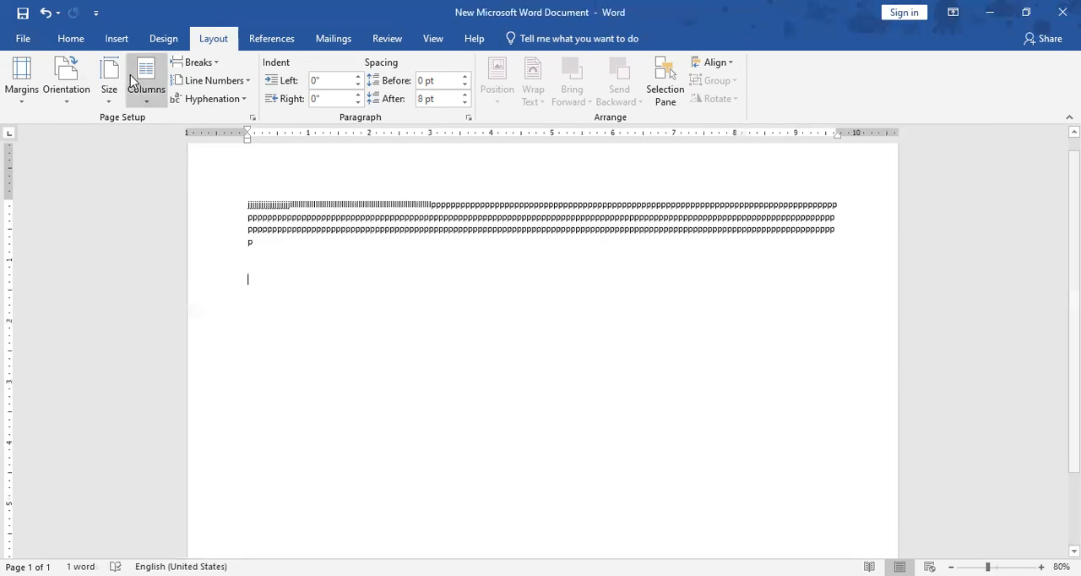
- Insert a 10x8 table below the paragraph of repeated characters and delete it again
click(118, 40)
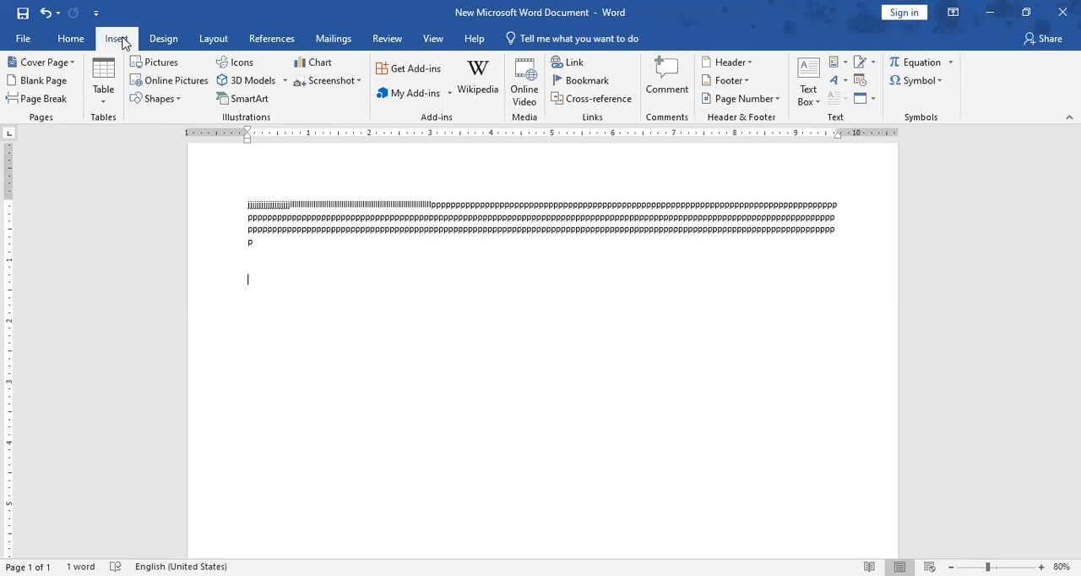
click(103, 108)
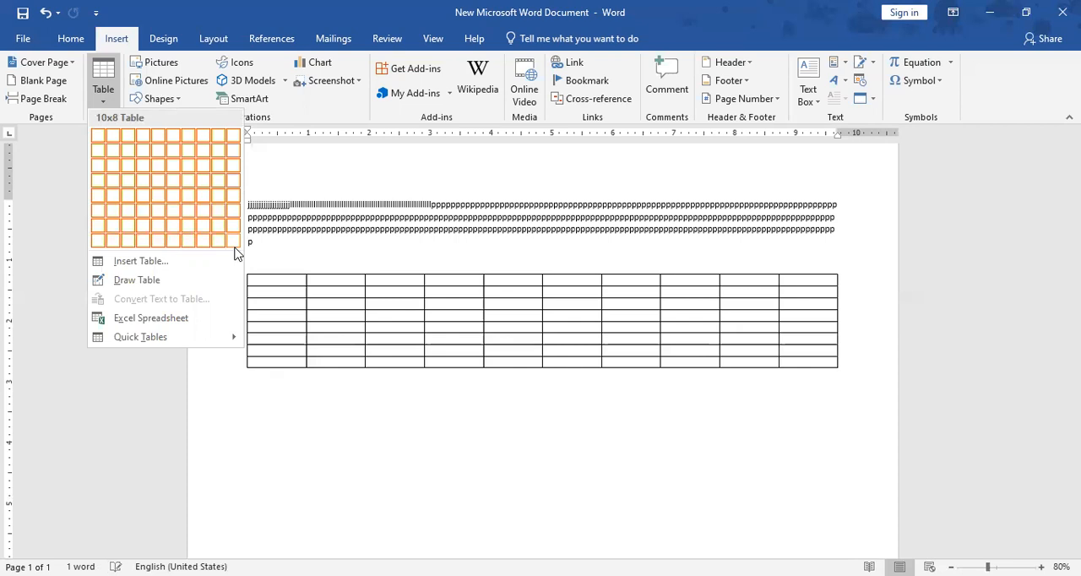
click(236, 247)
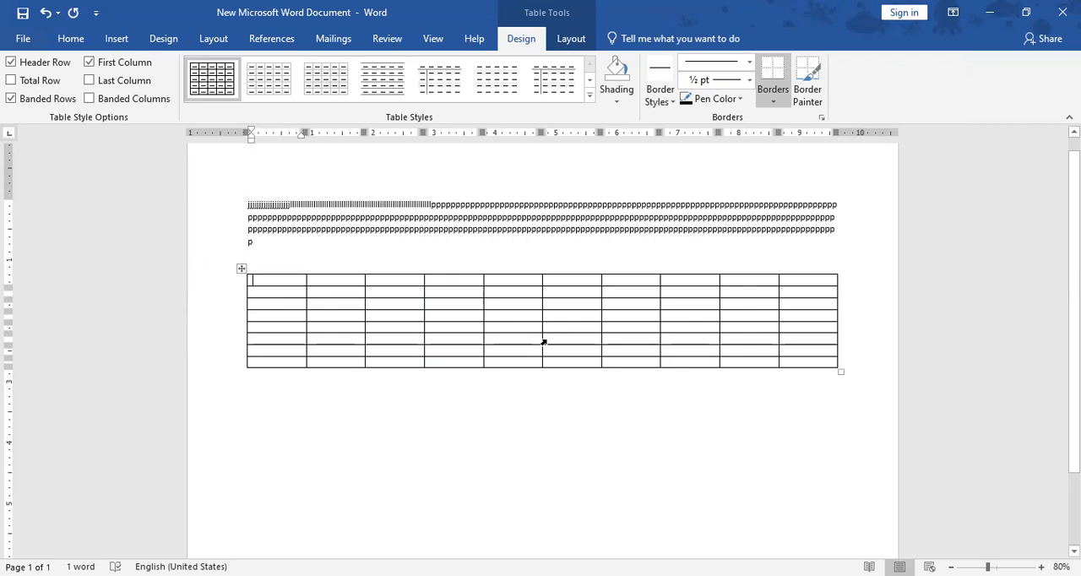
click(239, 272)
key(BackSpace)
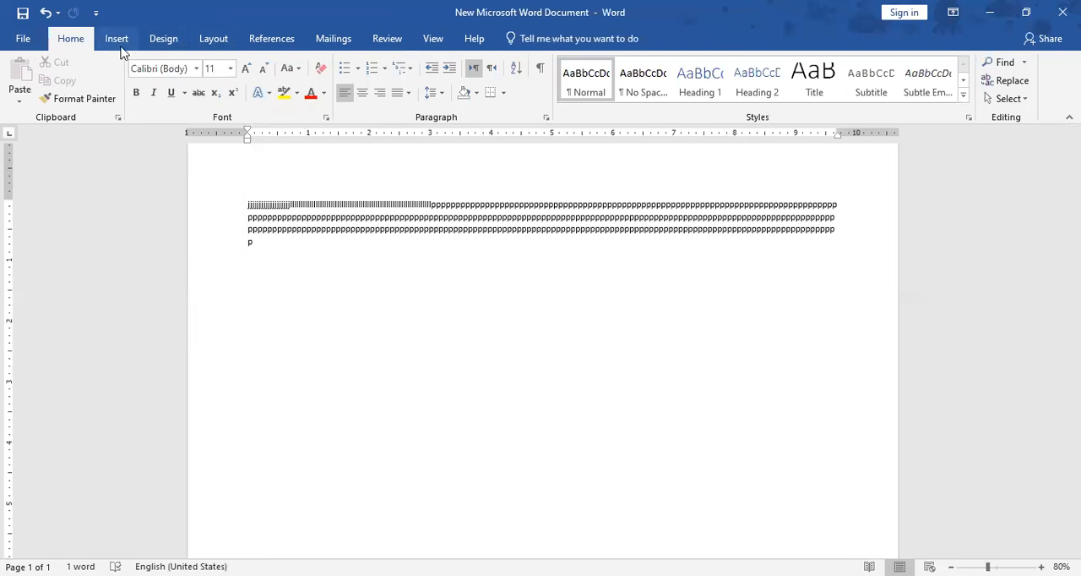
- Insert a table with two columns and one row below the paragraph of repeated characters
click(118, 42)
click(103, 85)
click(113, 145)
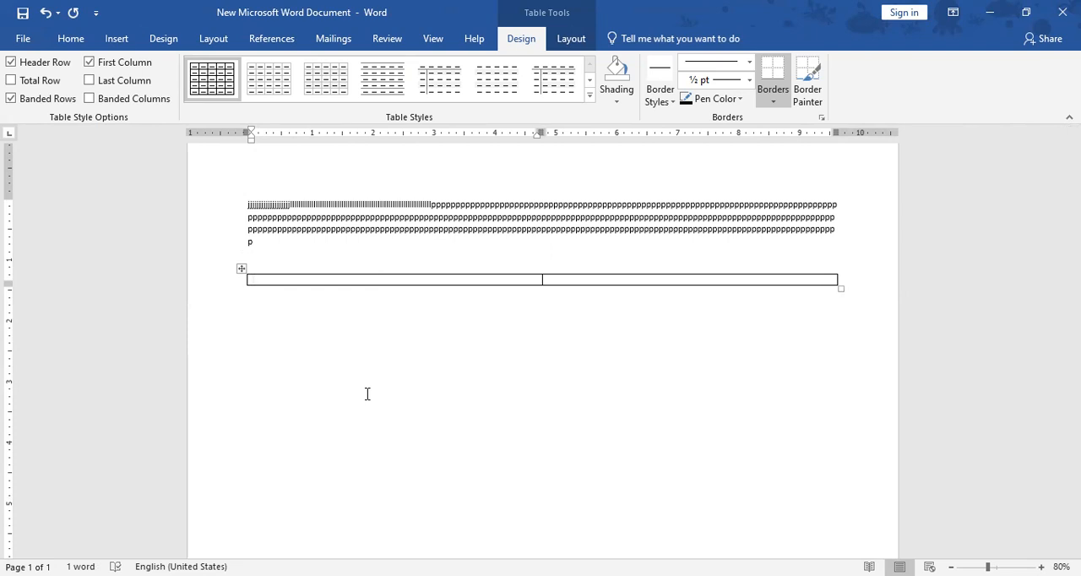
- Extend the two-column table to eight rows by advancing past its last cell
key(Tab)
key(Tab)
key(Tab)
key(Tab)
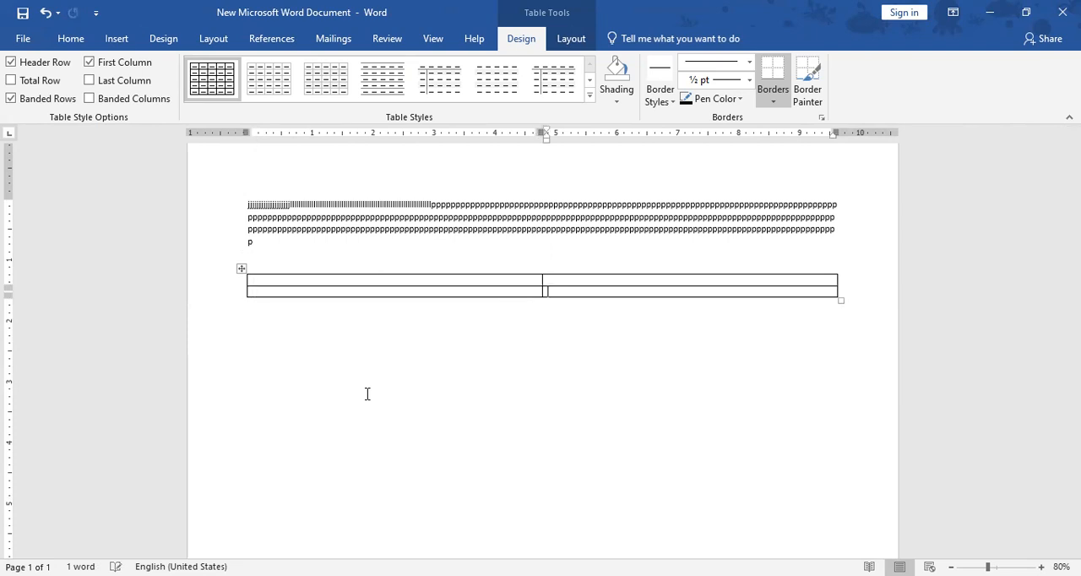
key(Tab)
key(Tab)
key(Tab)
key(Tab)
key(Tab)
key(Tab)
key(Tab)
key(Tab)
key(Tab)
key(Tab)
key(Tab)
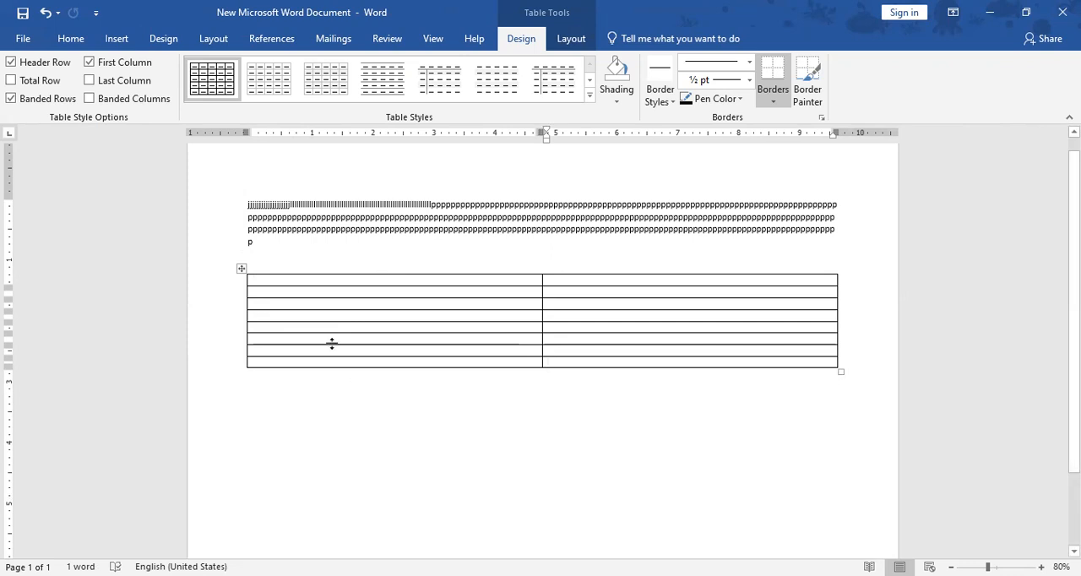
- Delete the bottom three rows of the two-column table
drag(211, 341, 200, 367)
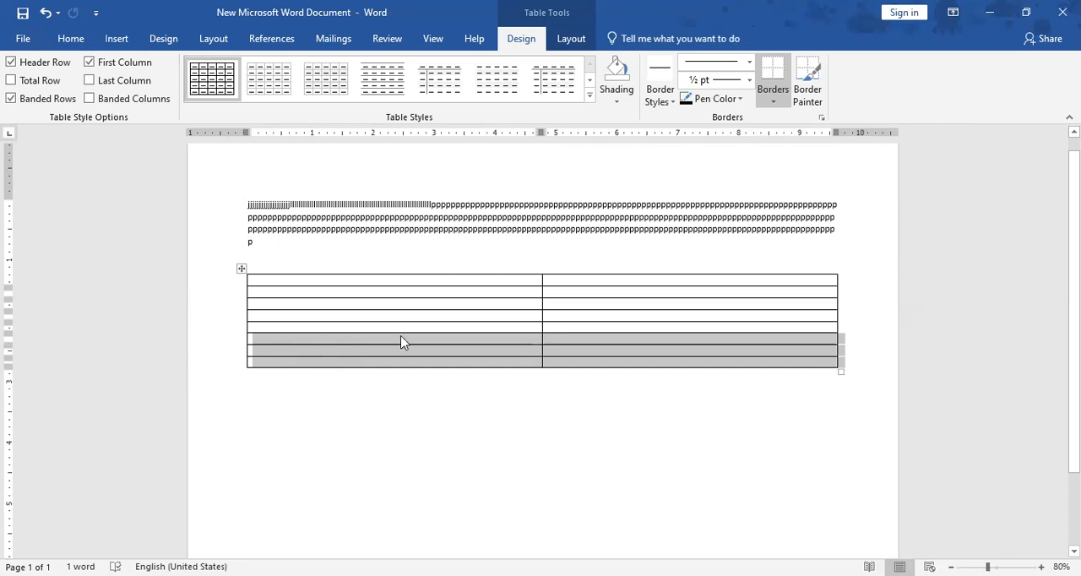
right_click(313, 347)
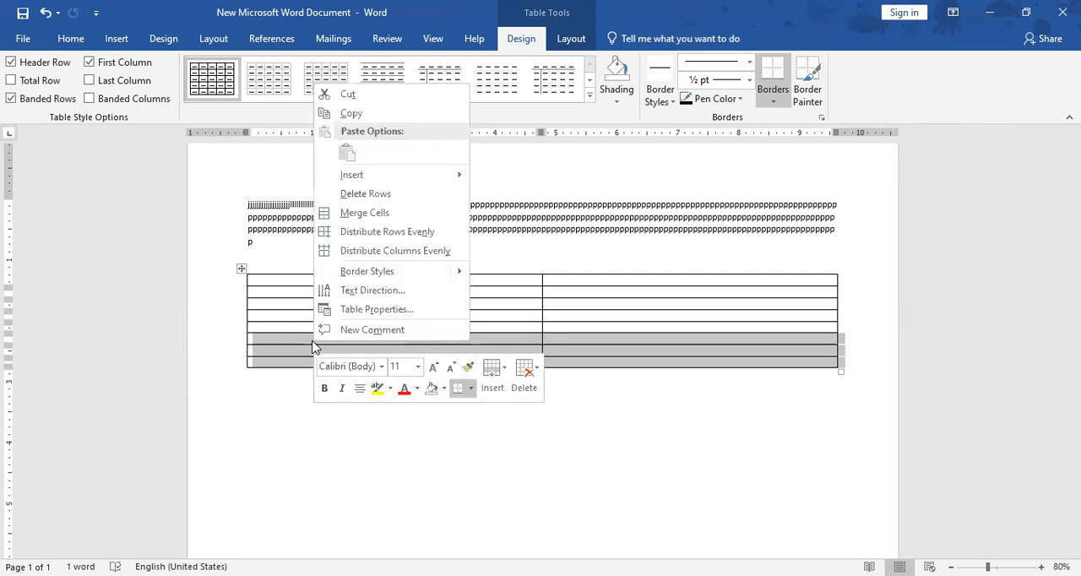
click(402, 199)
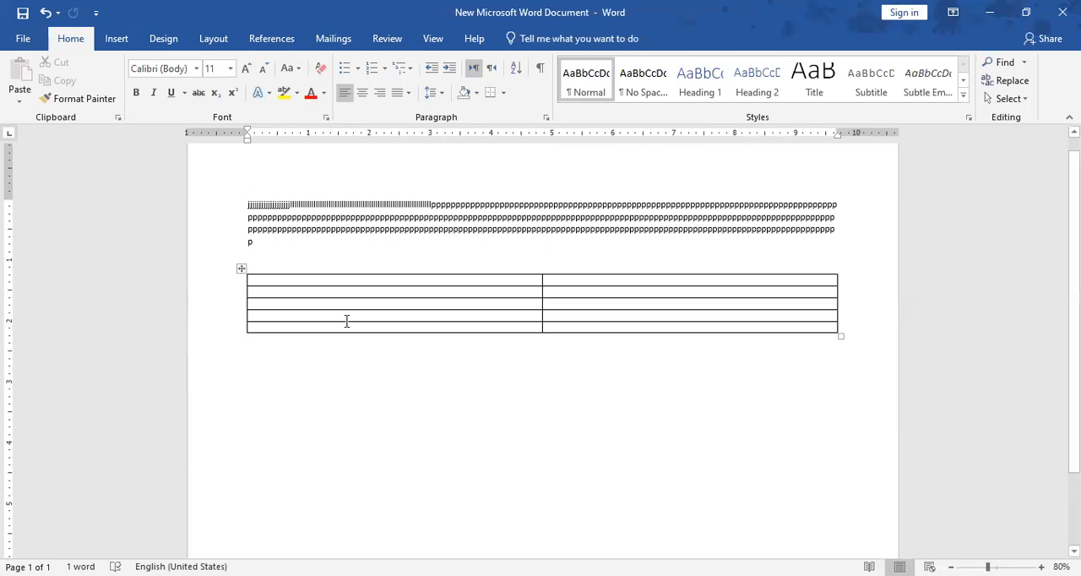
- Enter 32146 in the second row and hvjhfukfj in the third row of the table's first column
click(301, 292)
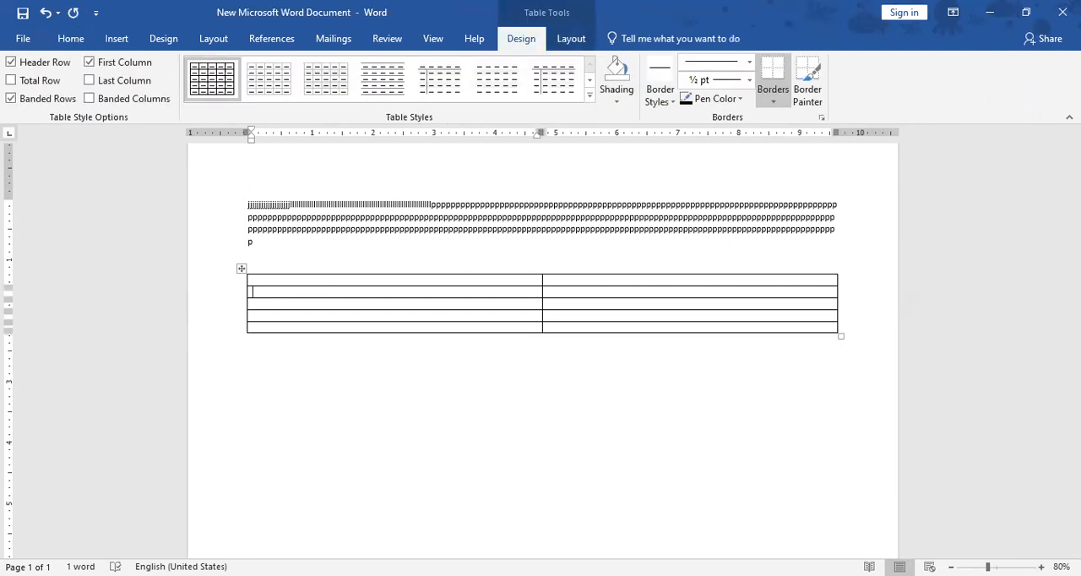
text(32146)
click(289, 306)
text(hvjhfukfj)
click(332, 359)
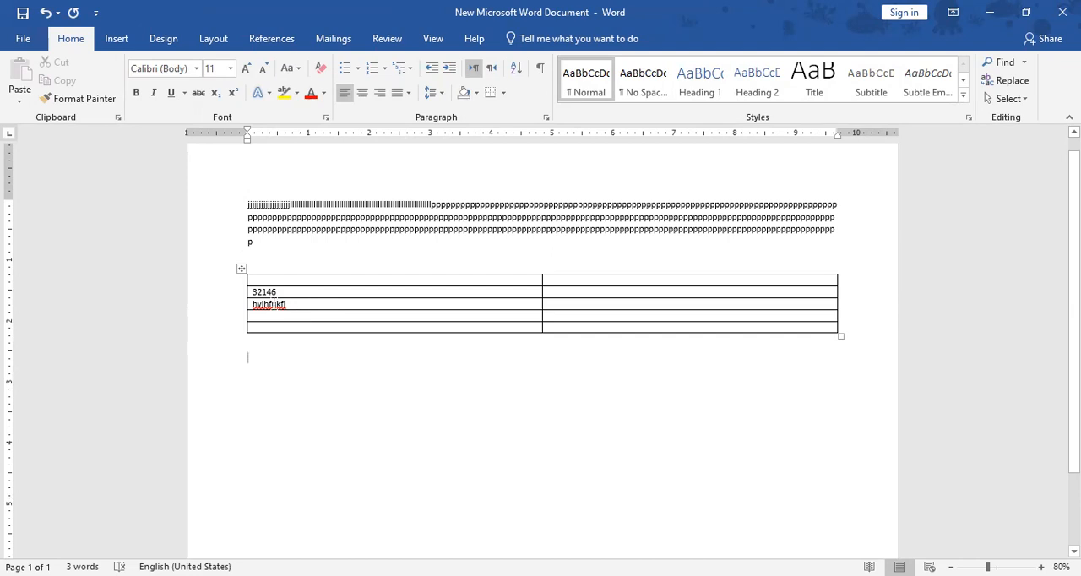
- Insert an empty row between the rows containing 32146 and hvjhfukfj, and undo that insertion
mouse_move(245, 299)
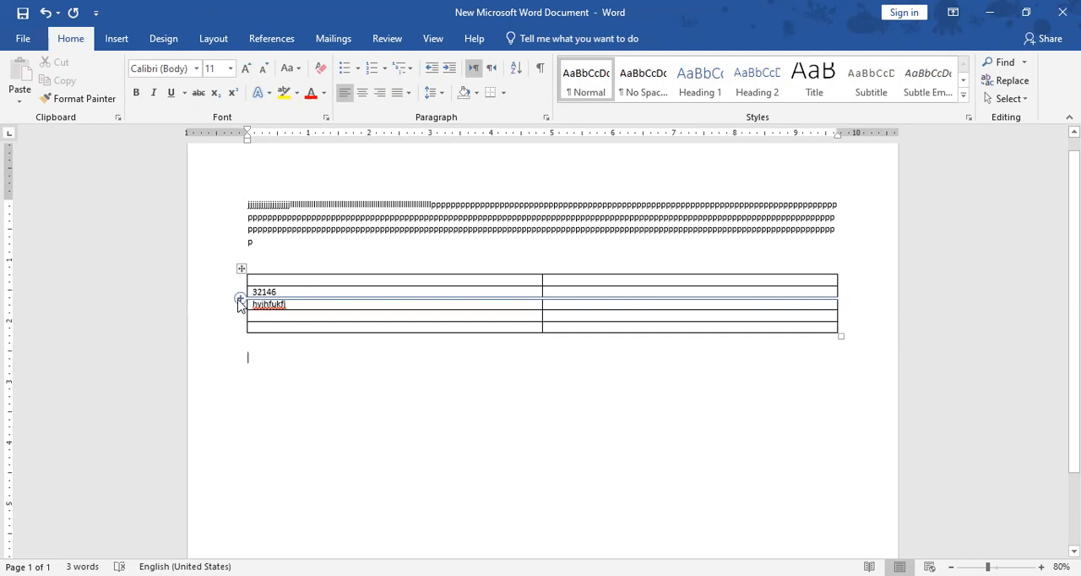
click(240, 301)
click(336, 372)
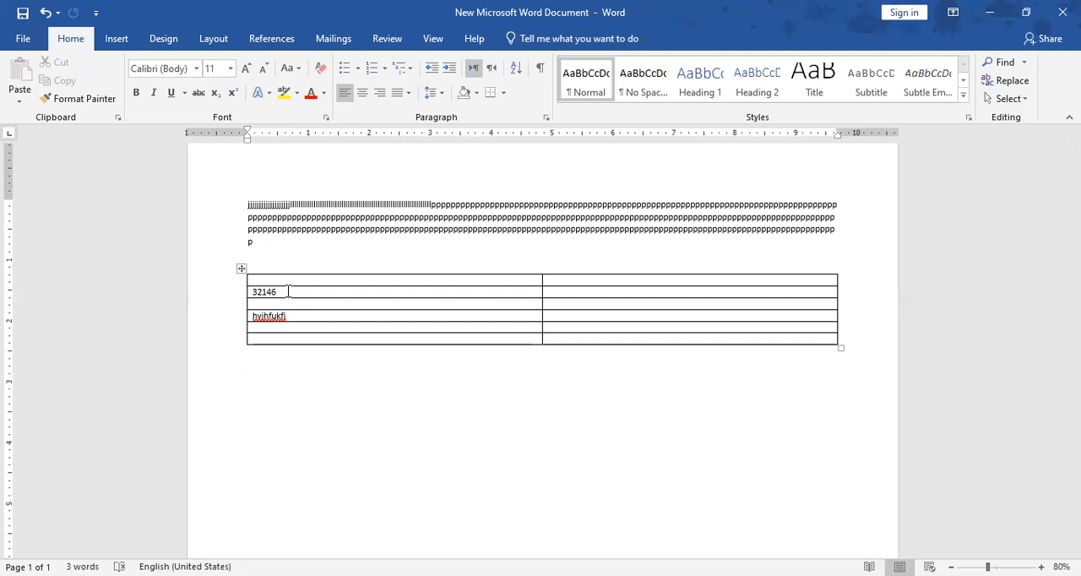
mouse_move(226, 314)
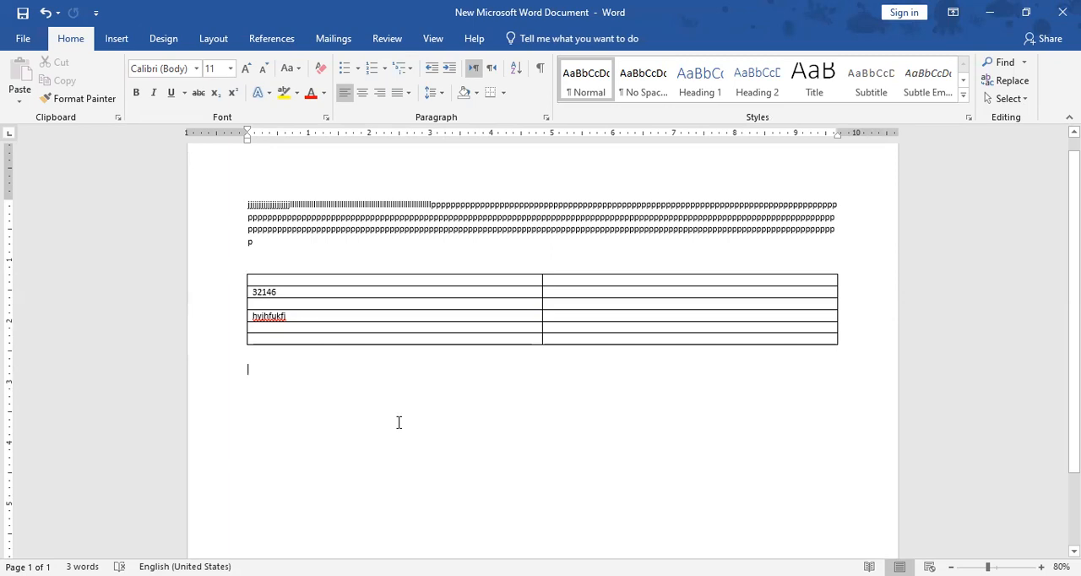
click(217, 306)
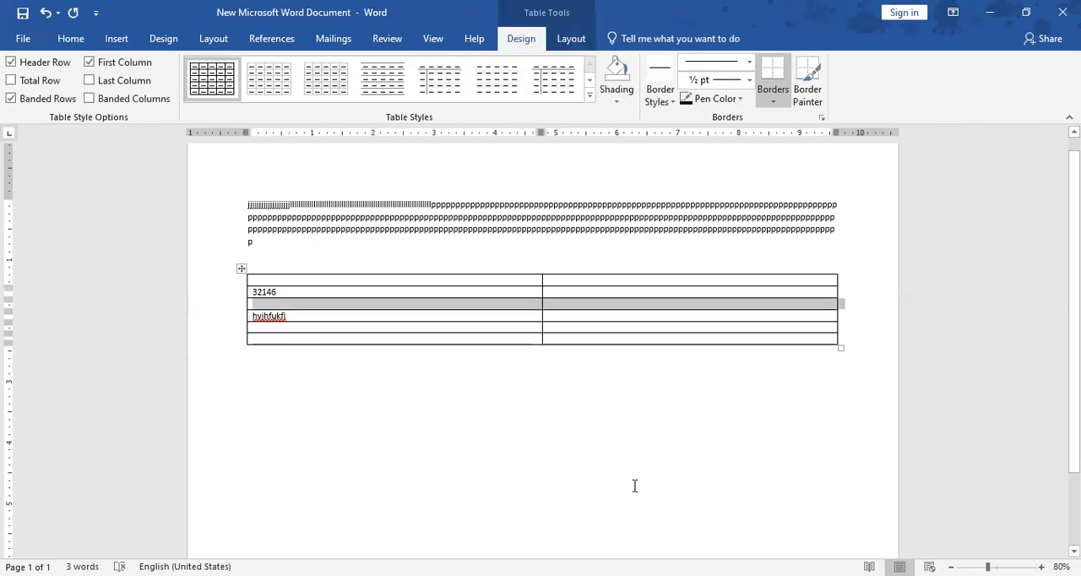
click(604, 397)
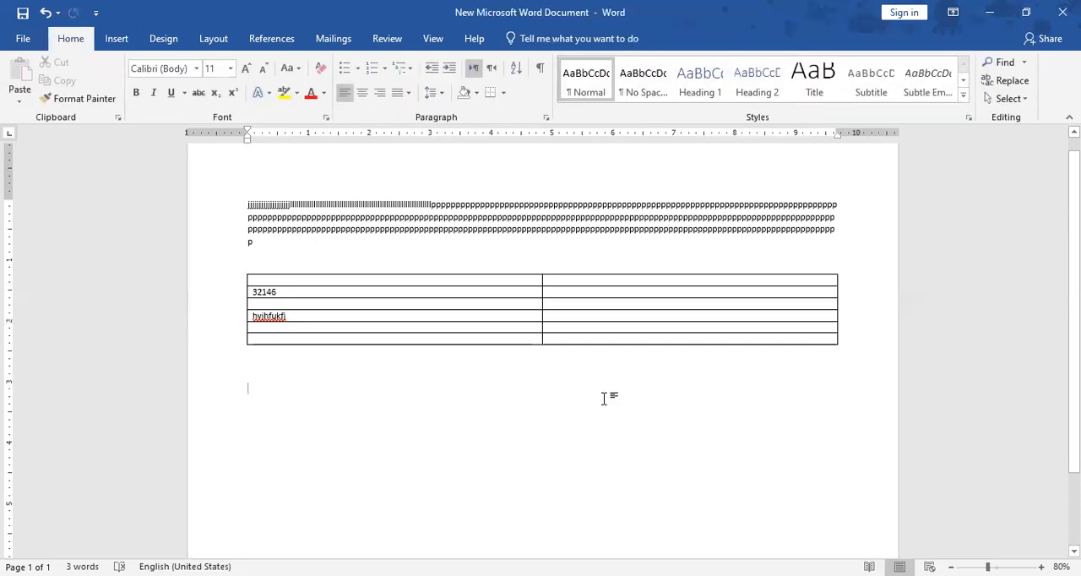
key(ctrl+z)
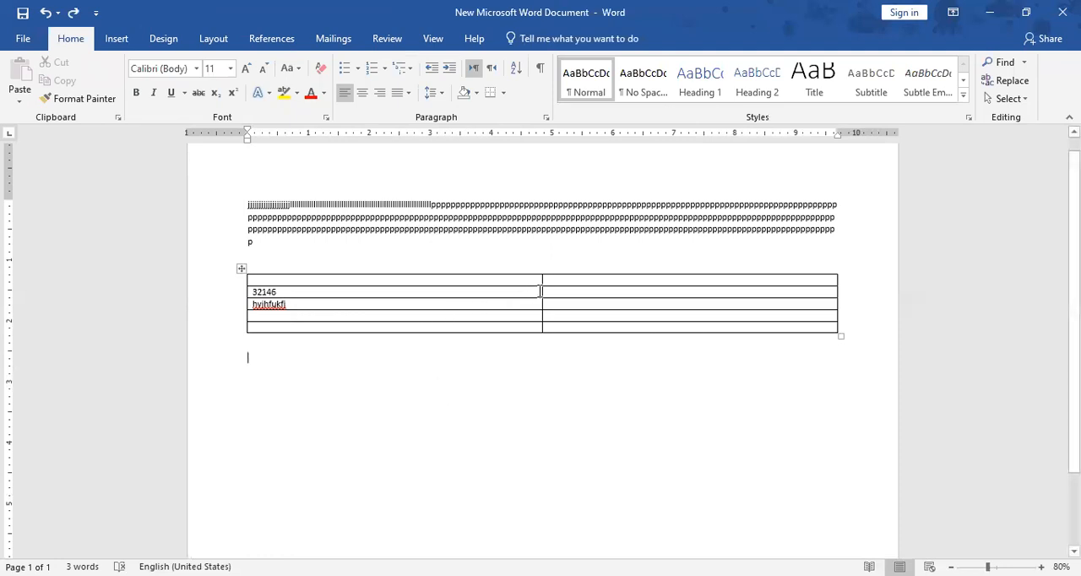
- Insert two empty columns between the table's first and last columns
mouse_move(543, 270)
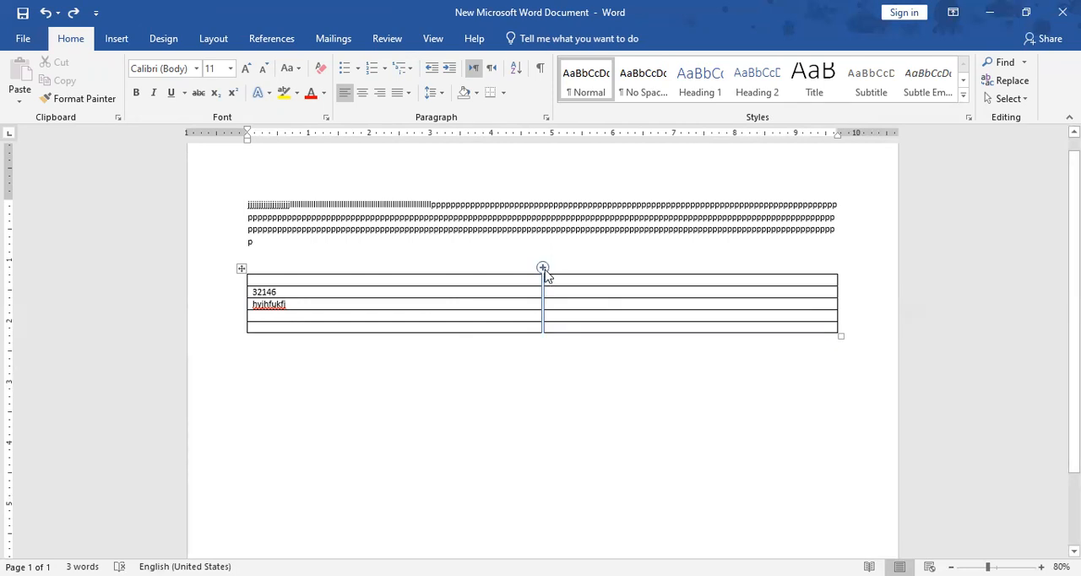
click(544, 271)
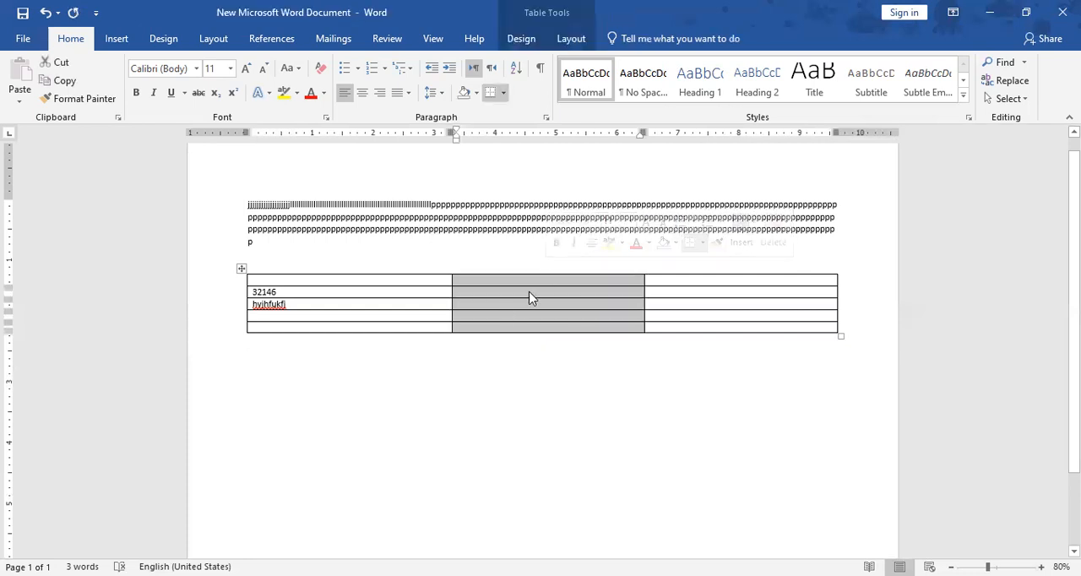
click(645, 268)
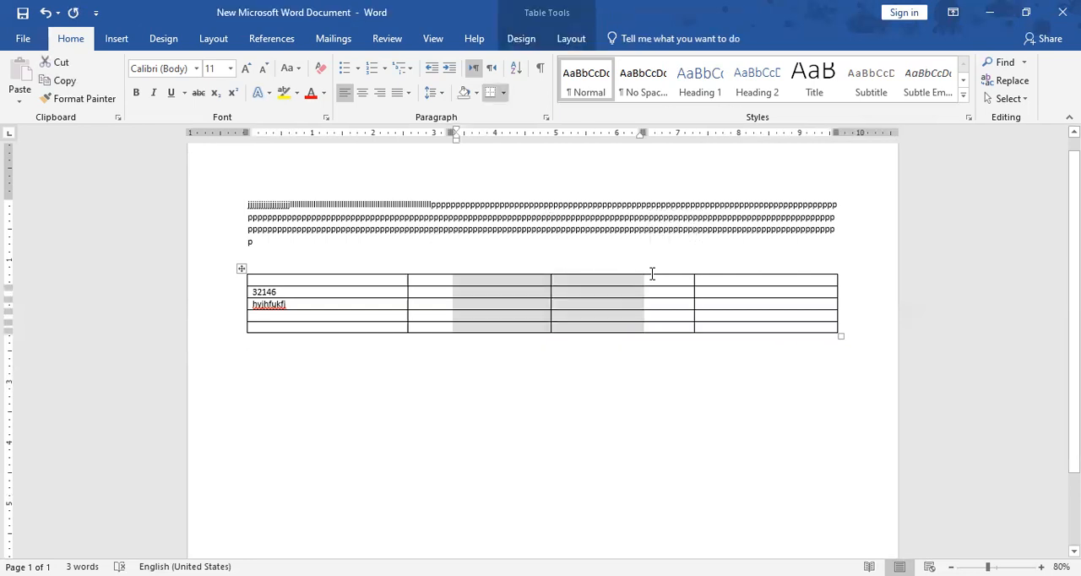
click(677, 384)
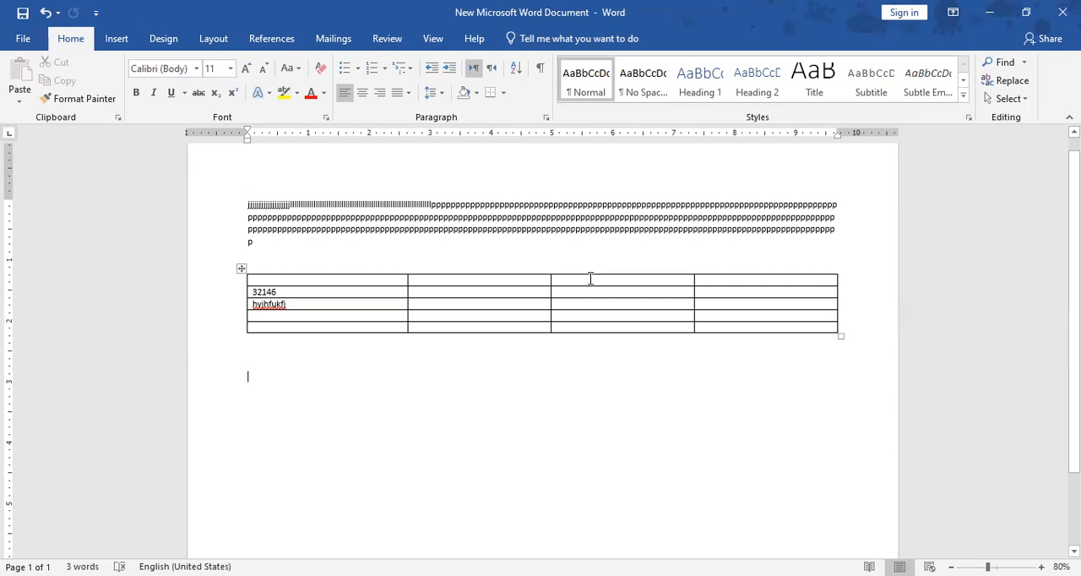
- Delete the two middle columns of the four-column table
drag(588, 270, 495, 285)
right_click(494, 286)
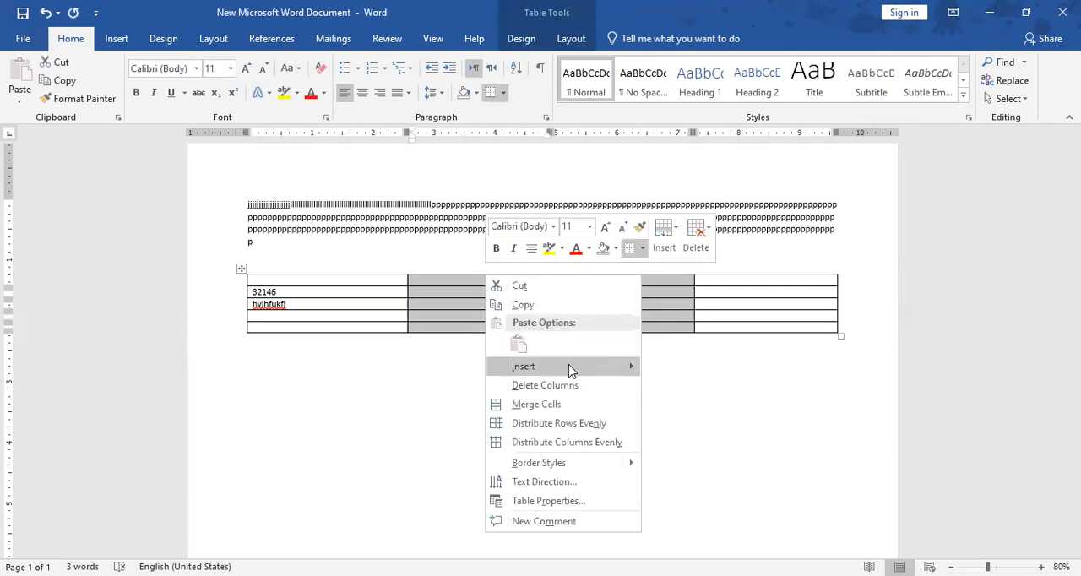
click(568, 393)
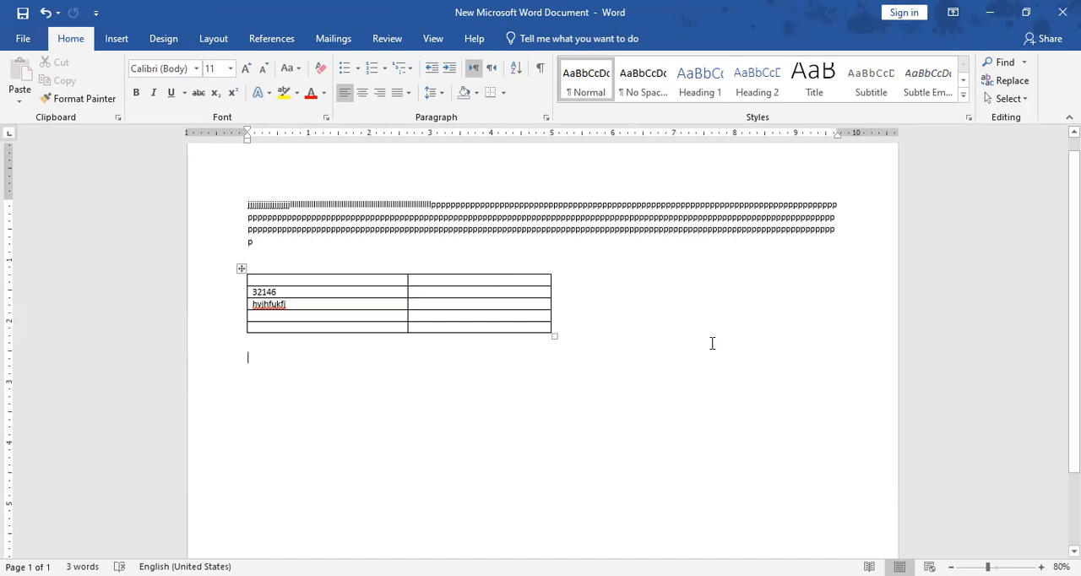
- Insert a column to the right of the table's second column and place the cursor in its second row
click(511, 272)
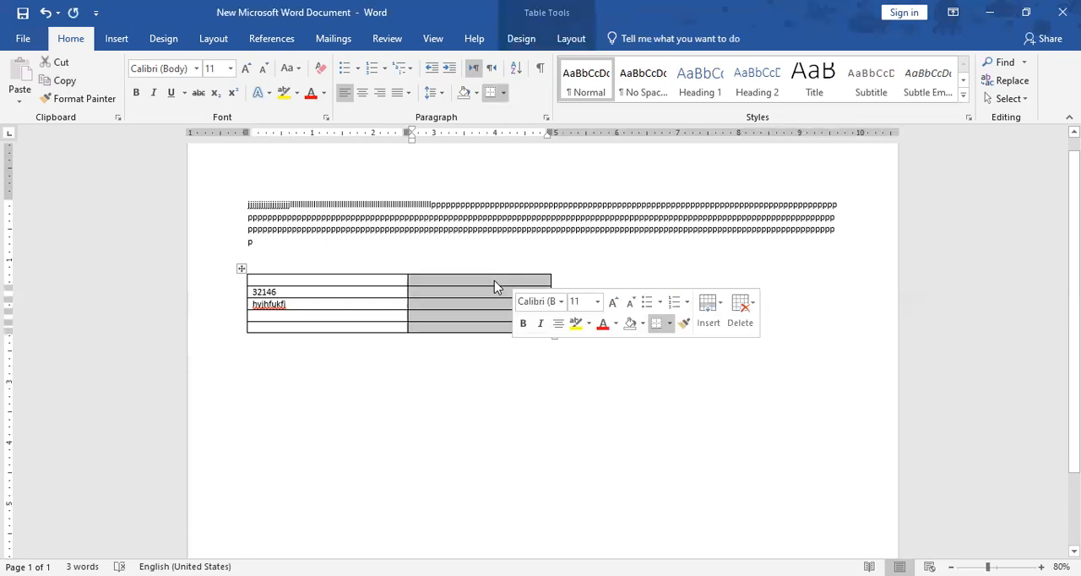
right_click(494, 281)
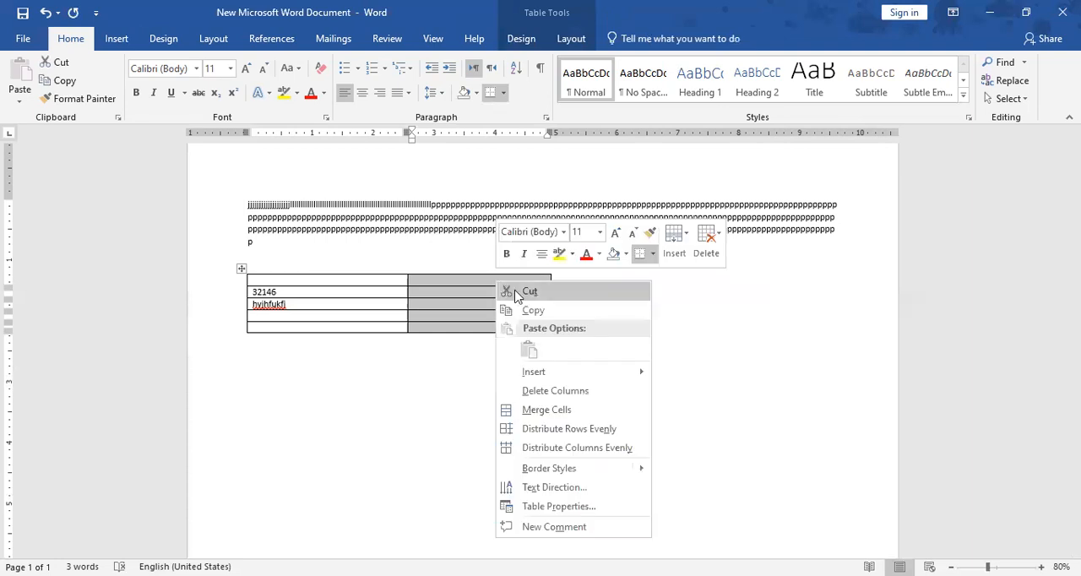
mouse_move(574, 374)
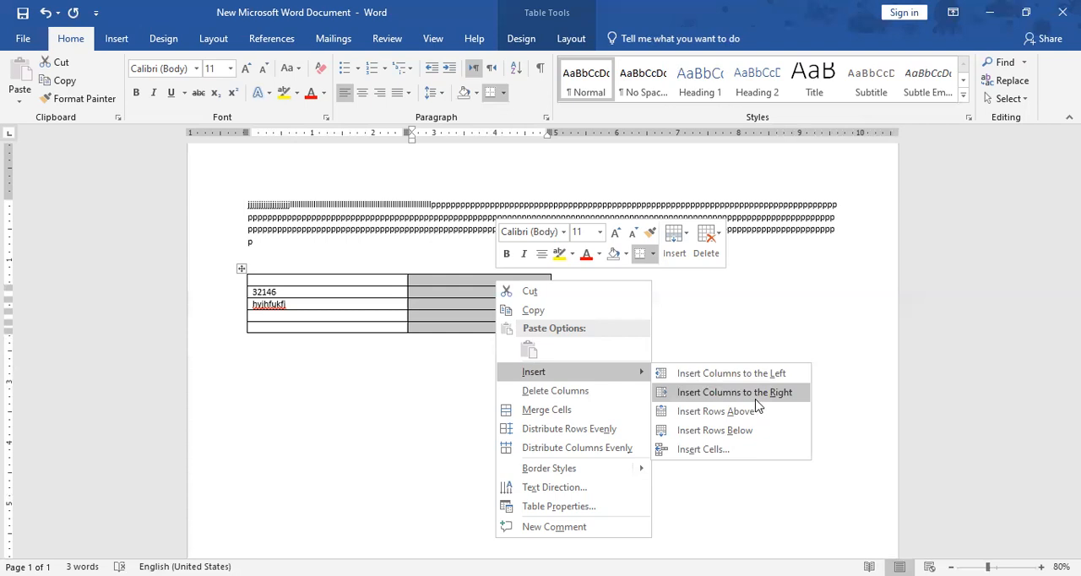
click(755, 397)
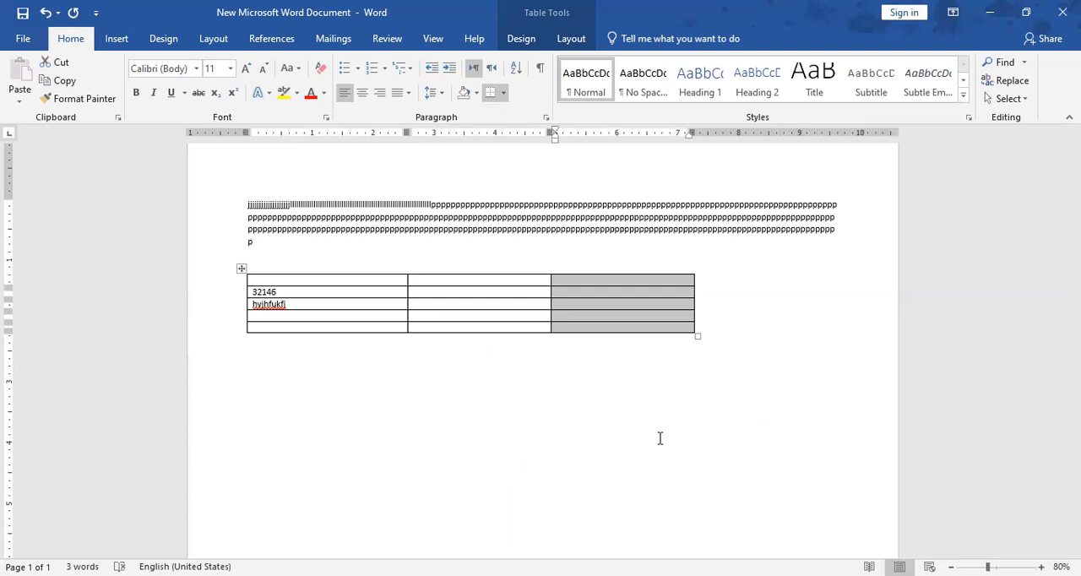
click(655, 292)
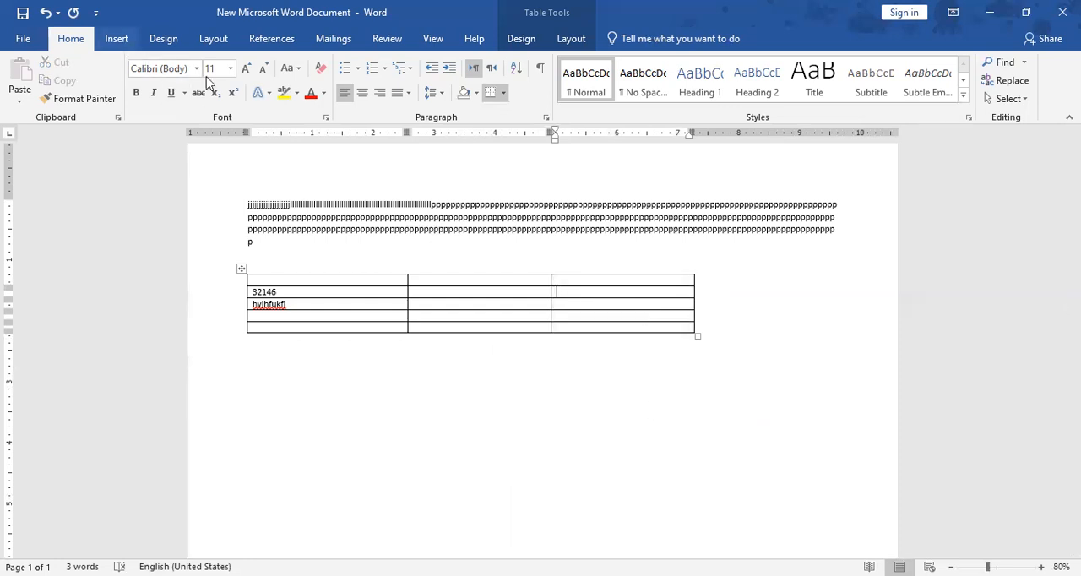